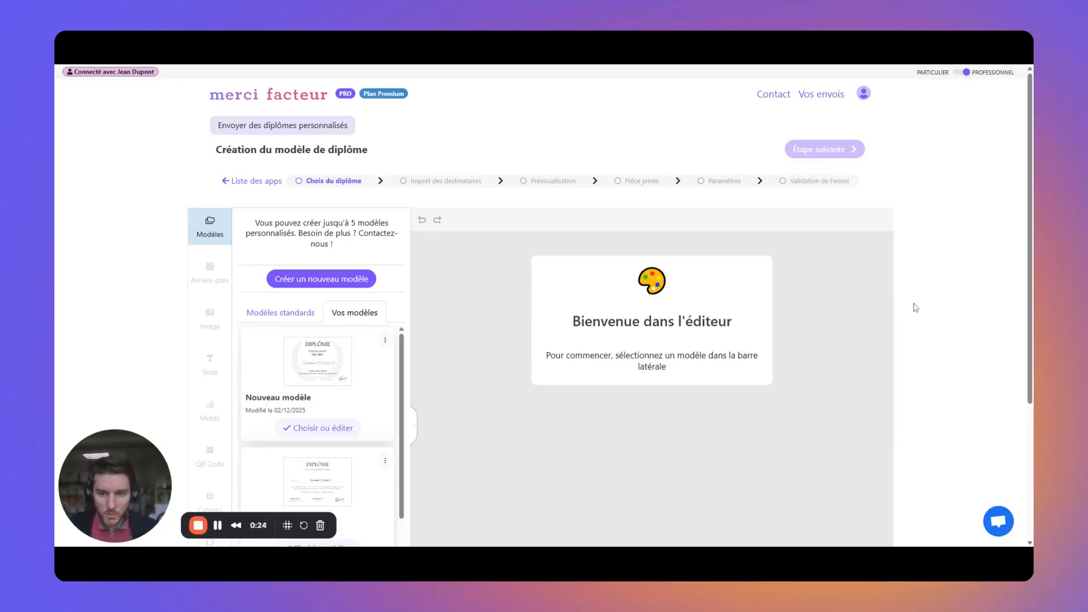
Load the first saved diploma template for editing and inspect its title, meilleur_genre and job_title text elements
{"action": "scroll", "coordinate": [620, 354], "scroll_direction": "down", "scroll_amount": 2}
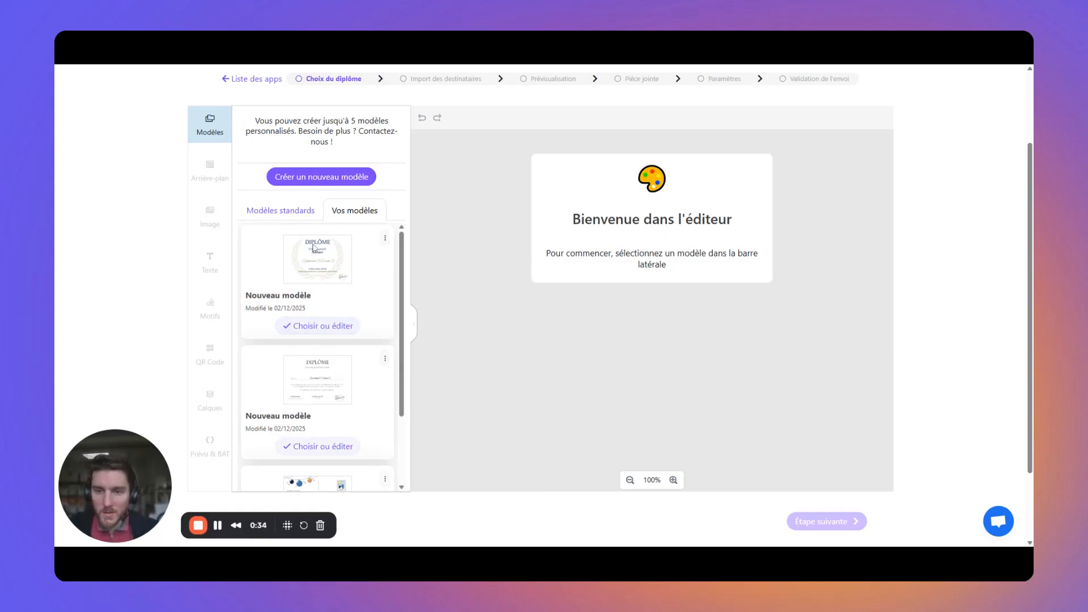
{"action": "left_click", "coordinate": [319, 326]}
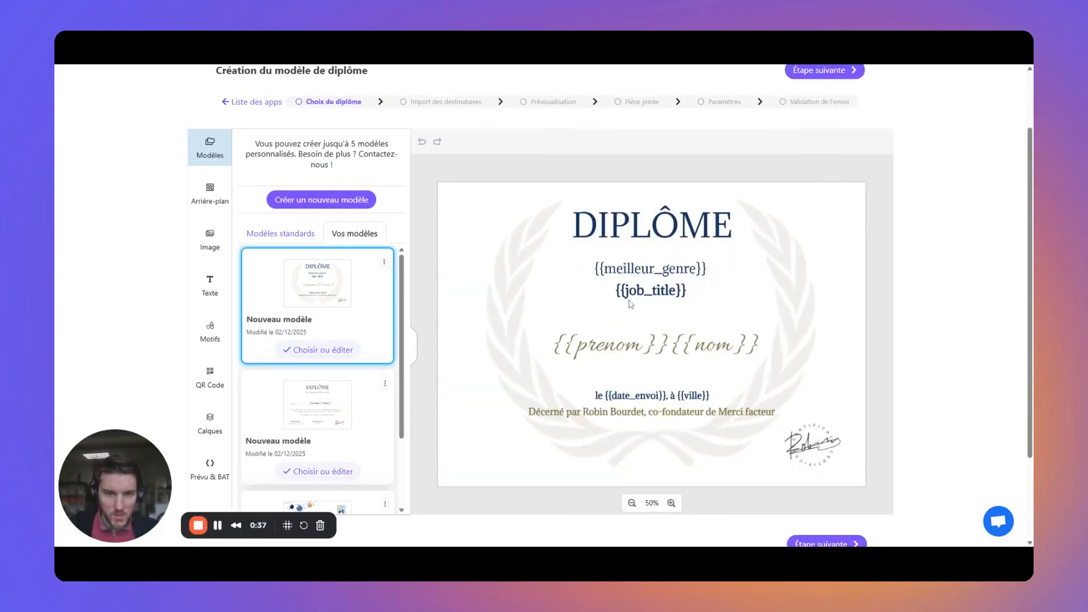
{"action": "left_click", "coordinate": [618, 229]}
{"action": "left_click", "coordinate": [656, 279]}
{"action": "left_click", "coordinate": [654, 287]}
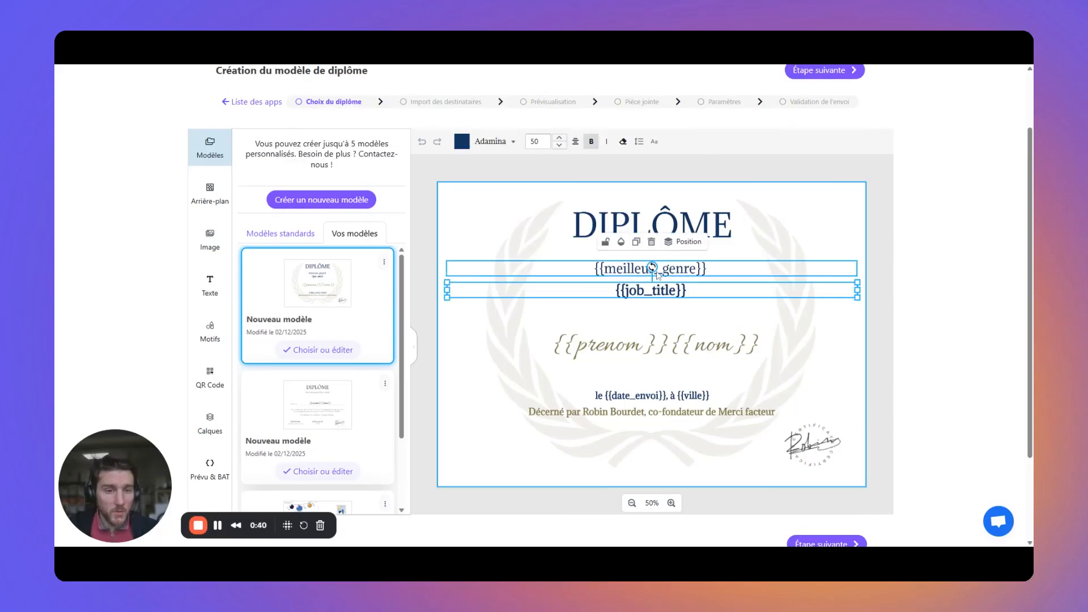
{"action": "left_click", "coordinate": [796, 366]}
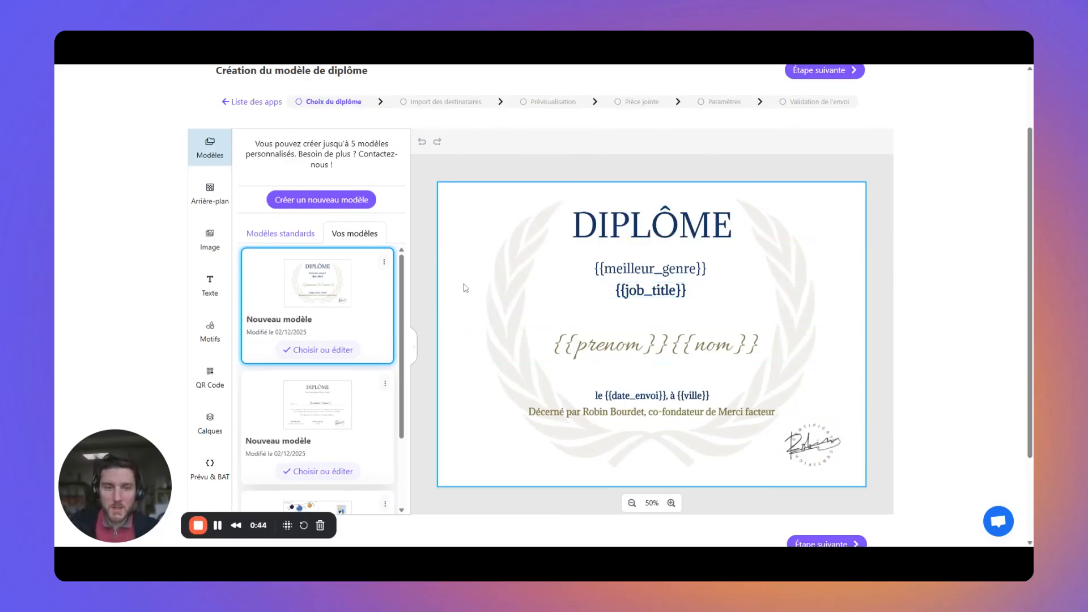
Look through the editor's background, image, text variable and QR code options
{"action": "left_click", "coordinate": [210, 193]}
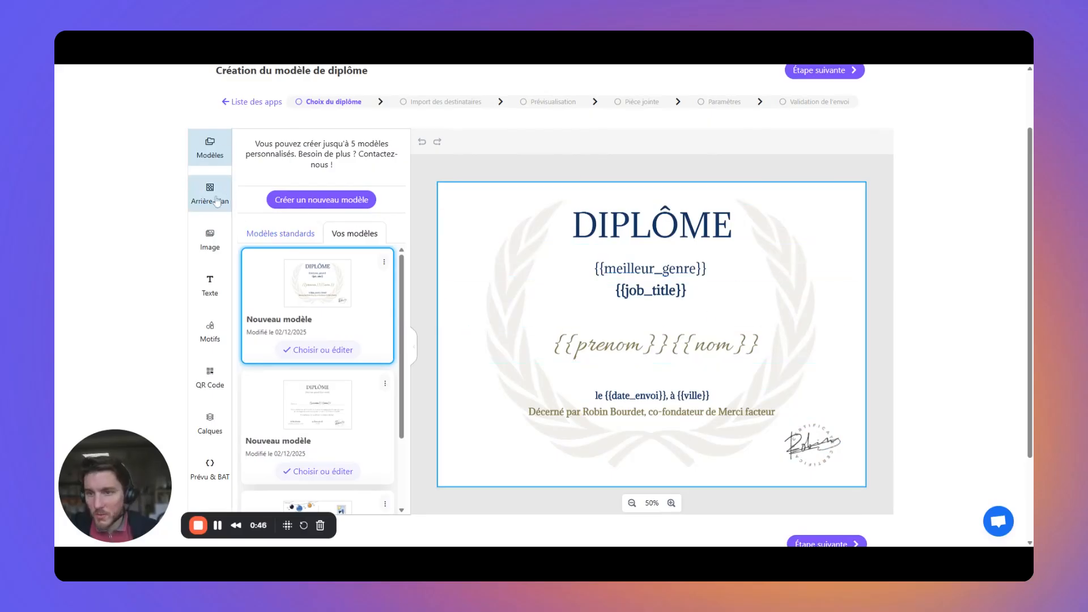
{"action": "left_click", "coordinate": [209, 237]}
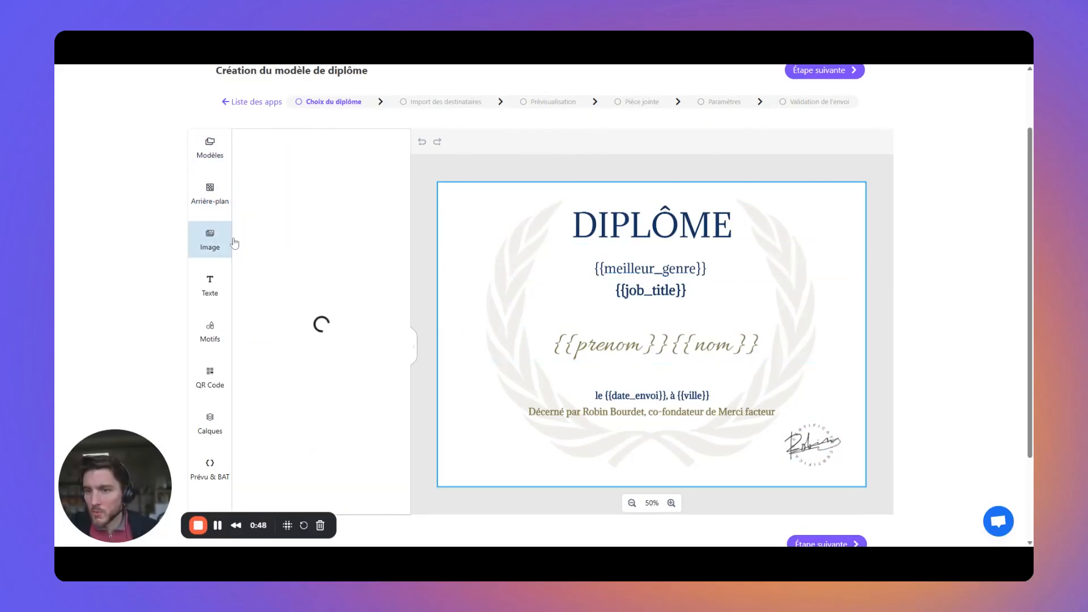
{"action": "left_click", "coordinate": [210, 285]}
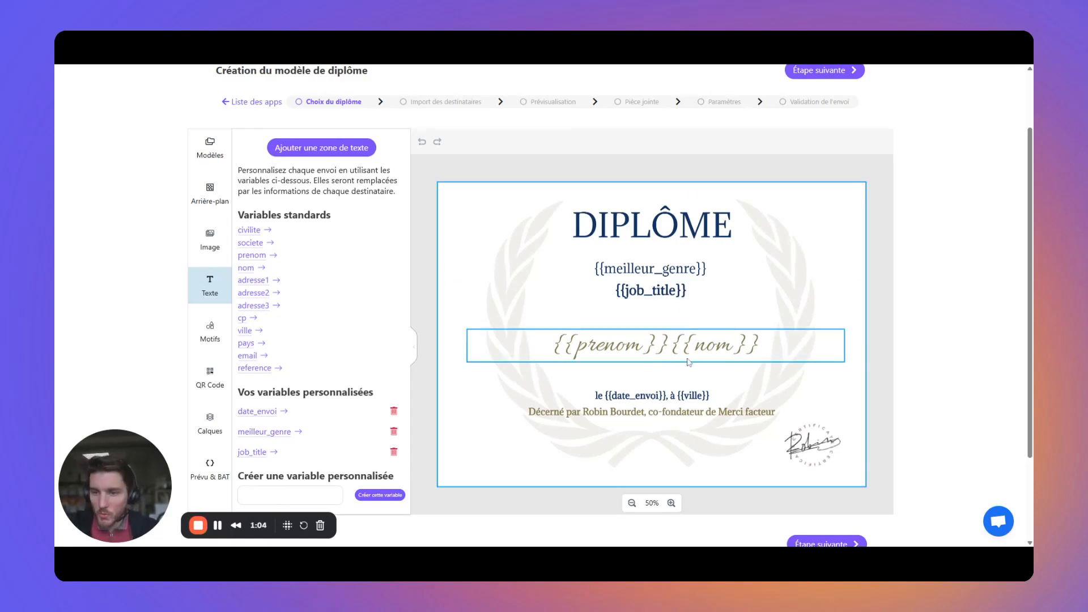
{"action": "left_click", "coordinate": [213, 379]}
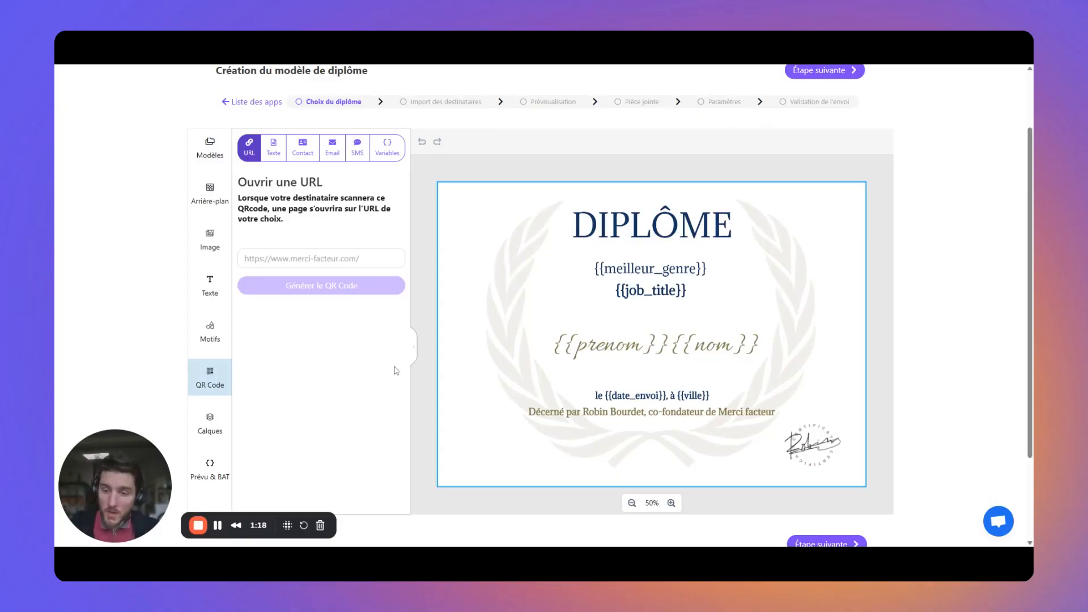
Preview the diploma's personalisation with a sample last name for nom and a sample first name for prenom
{"action": "left_click", "coordinate": [219, 472]}
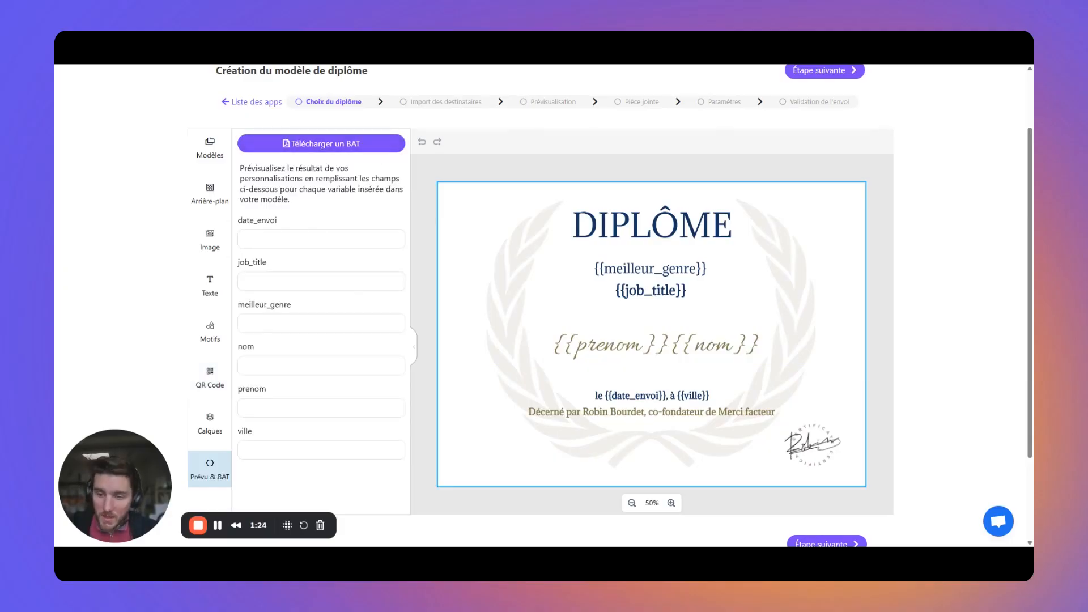
{"action": "left_click", "coordinate": [321, 240]}
{"action": "left_click", "coordinate": [321, 365]}
{"action": "type", "text": "Dupont"}
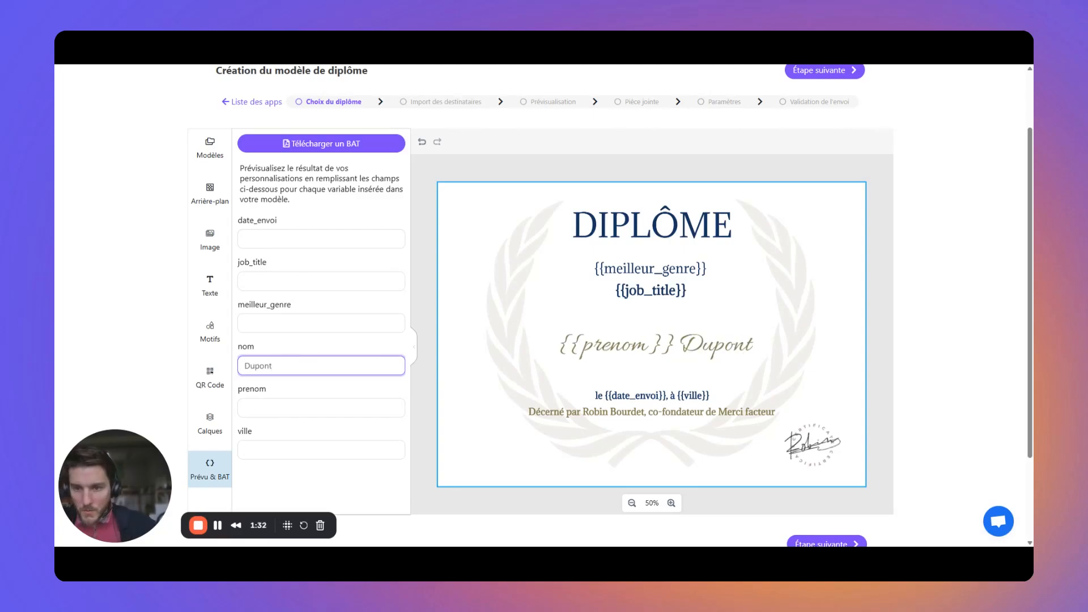
{"action": "left_click", "coordinate": [321, 408]}
{"action": "type", "text": "Jean-Paul"}
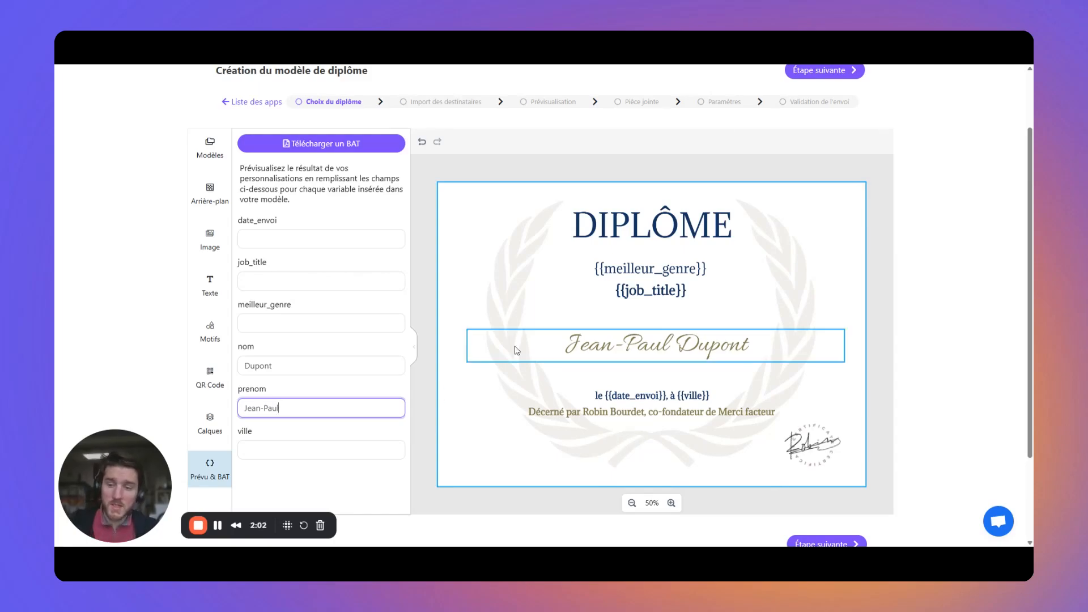
Proceed to the recipient import stage and review the standard and custom columns required in the Excel file
{"action": "scroll", "coordinate": [879, 195], "scroll_direction": "up", "scroll_amount": 2}
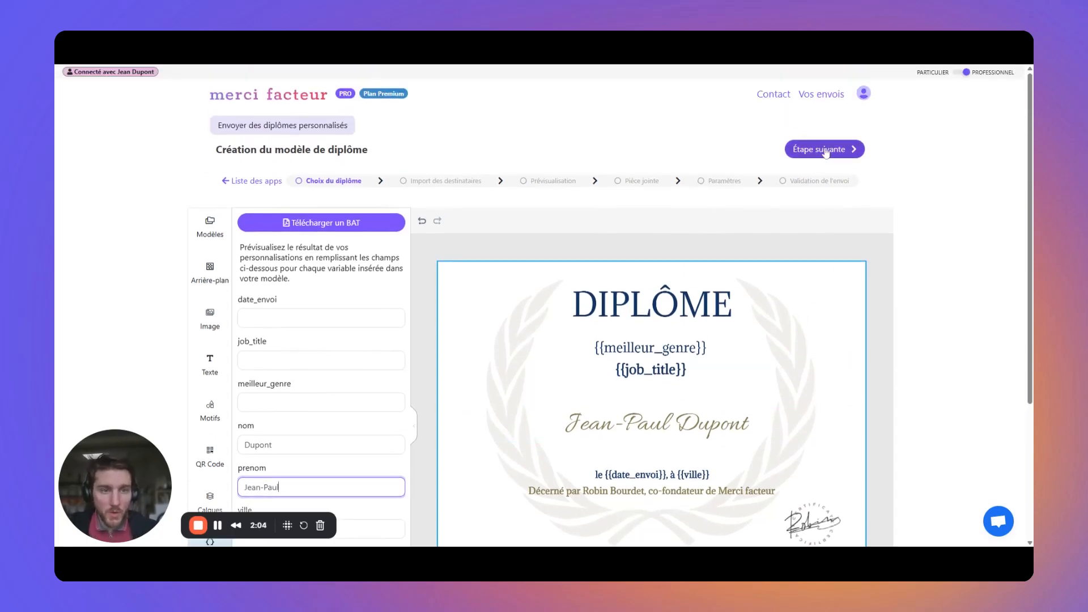
{"action": "left_click", "coordinate": [826, 152]}
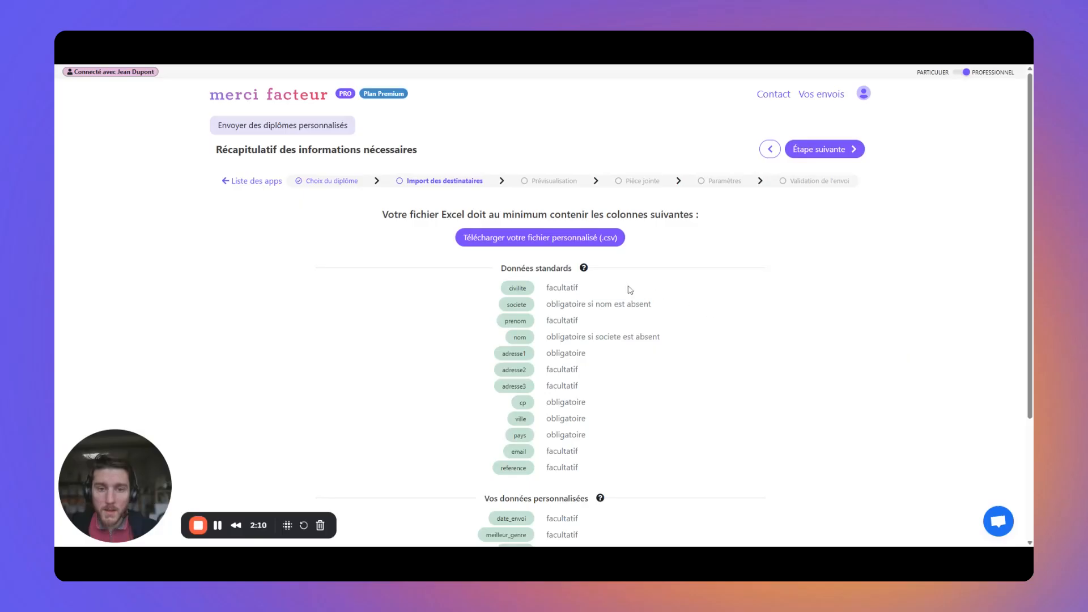
{"action": "scroll", "coordinate": [644, 287], "scroll_direction": "down", "scroll_amount": 1}
{"action": "left_click_drag", "start_coordinate": [546, 239], "coordinate": [618, 497]}
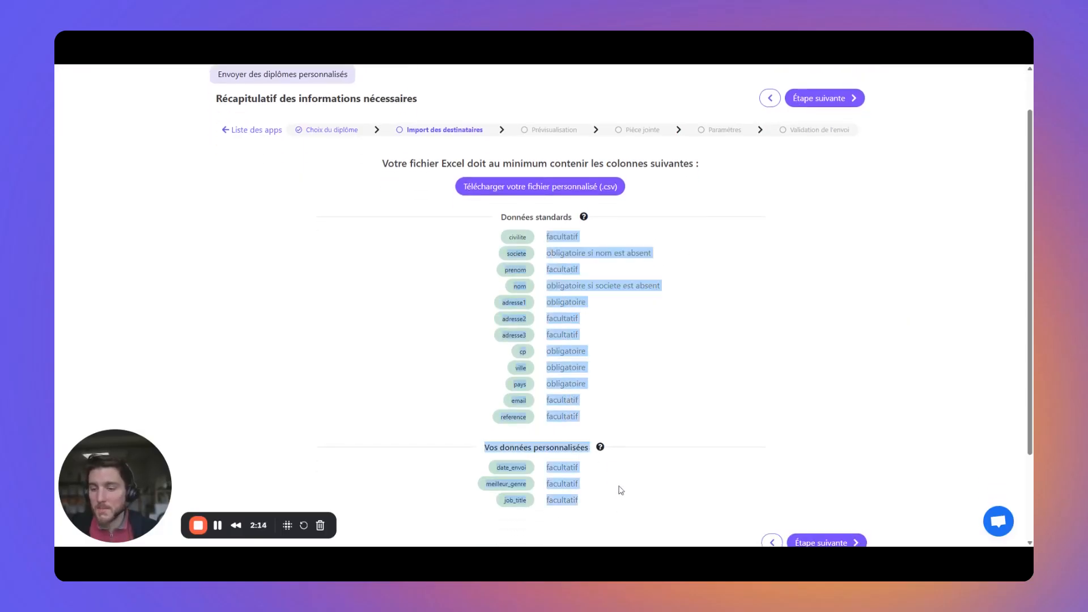
{"action": "left_click", "coordinate": [639, 393]}
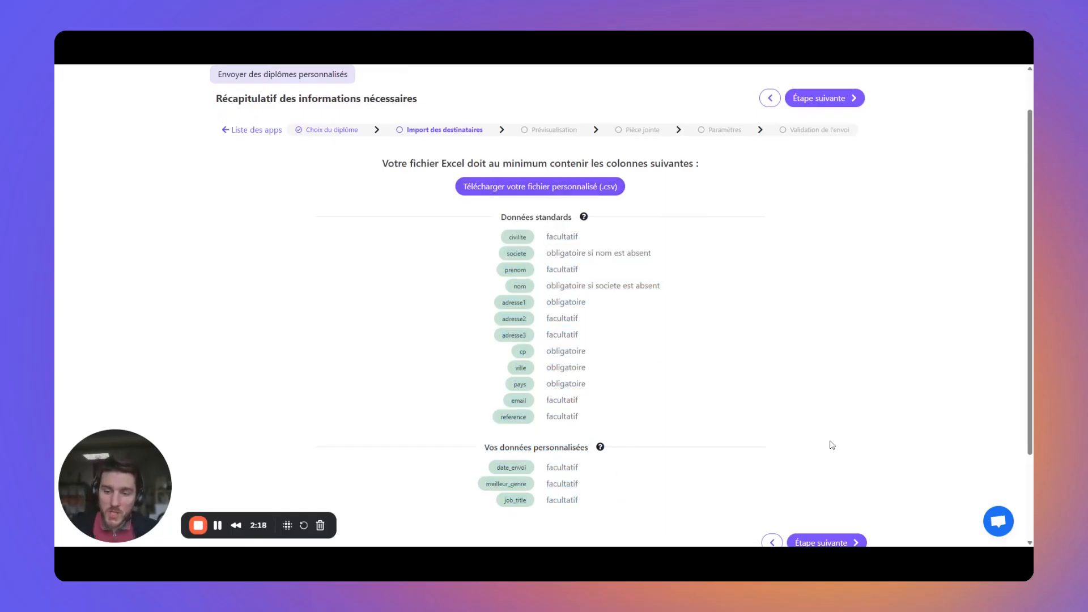
Import the recipient file donnees_fictives_50_lignes.xlsx and continue to the column mapping
{"action": "left_click", "coordinate": [836, 101]}
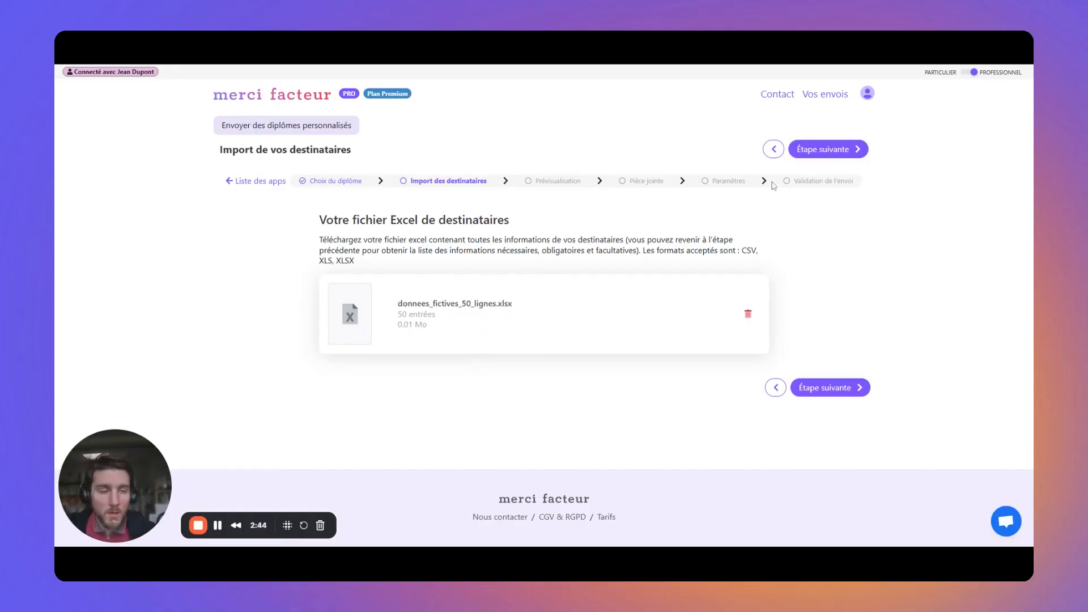
{"action": "left_click", "coordinate": [831, 151]}
Examine how Excel columns A to O are matched to the standard and custom variables, including job_title
{"action": "scroll", "coordinate": [883, 317], "scroll_direction": "down", "scroll_amount": 3}
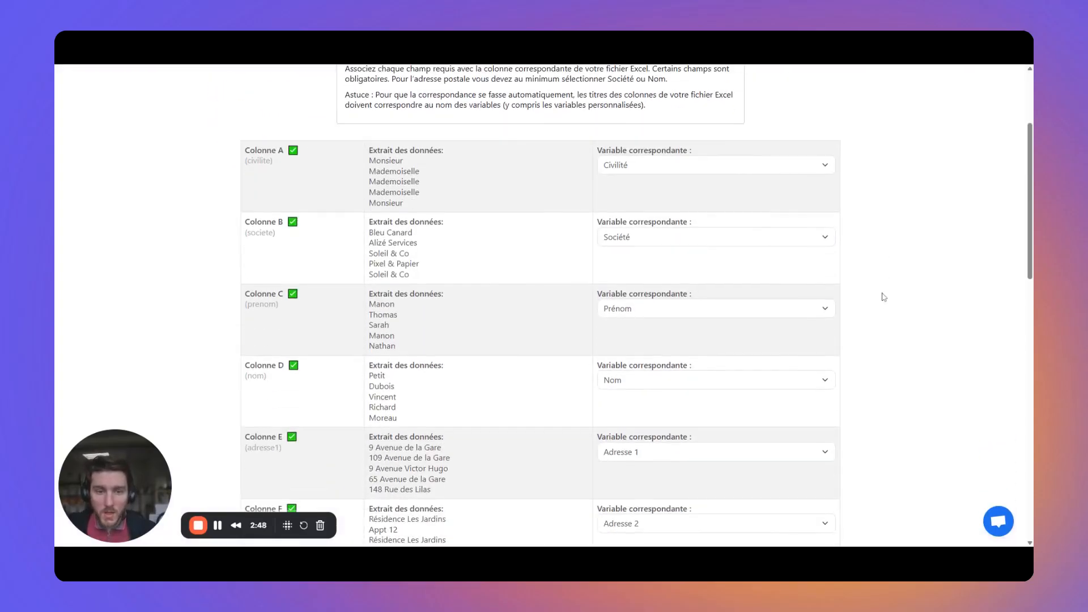
{"action": "scroll", "coordinate": [529, 209], "scroll_direction": "down", "scroll_amount": 6}
{"action": "scroll", "coordinate": [531, 210], "scroll_direction": "down", "scroll_amount": 3}
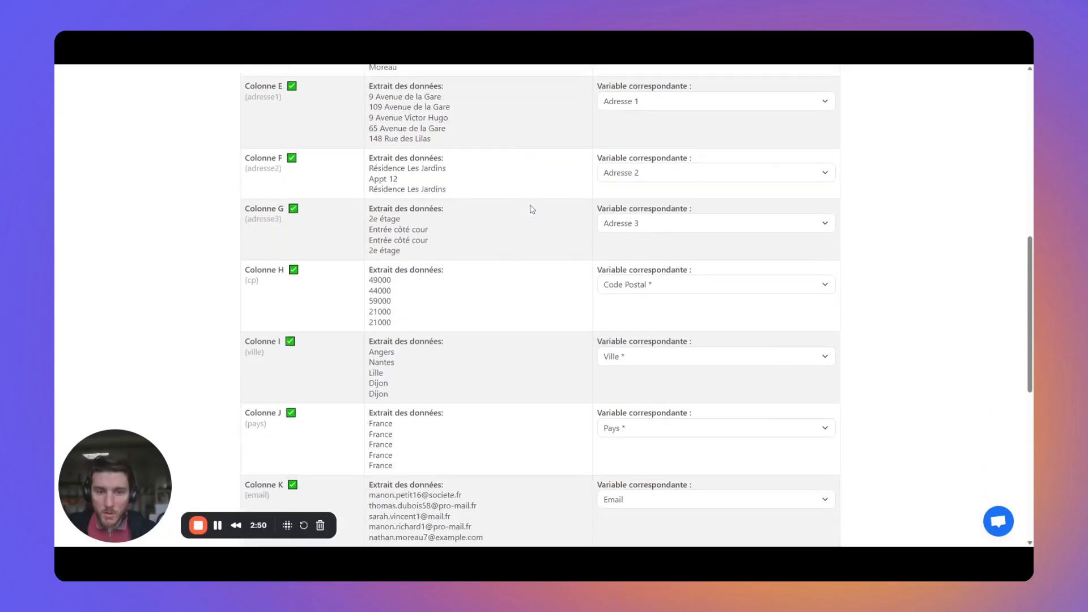
{"action": "scroll", "coordinate": [531, 209], "scroll_direction": "down", "scroll_amount": 4}
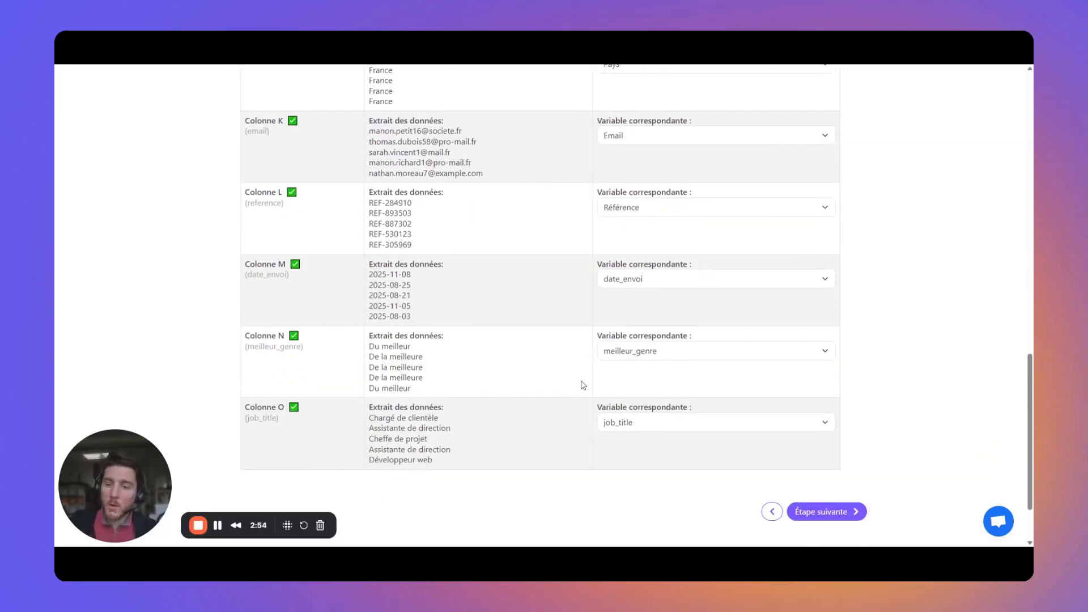
{"action": "scroll", "coordinate": [578, 381], "scroll_direction": "up", "scroll_amount": 13}
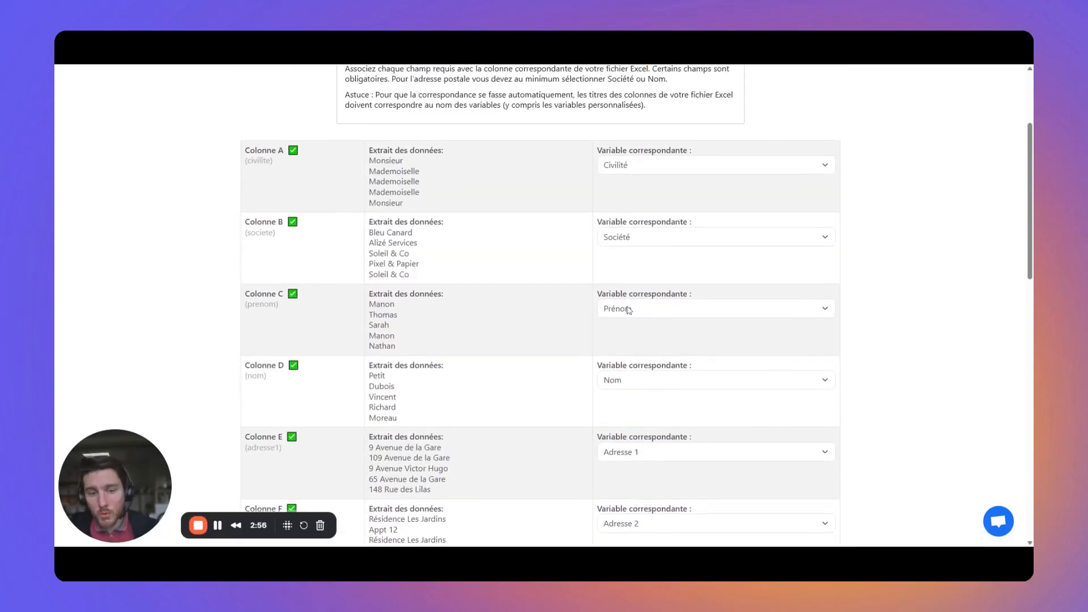
{"action": "scroll", "coordinate": [638, 312], "scroll_direction": "down", "scroll_amount": 1}
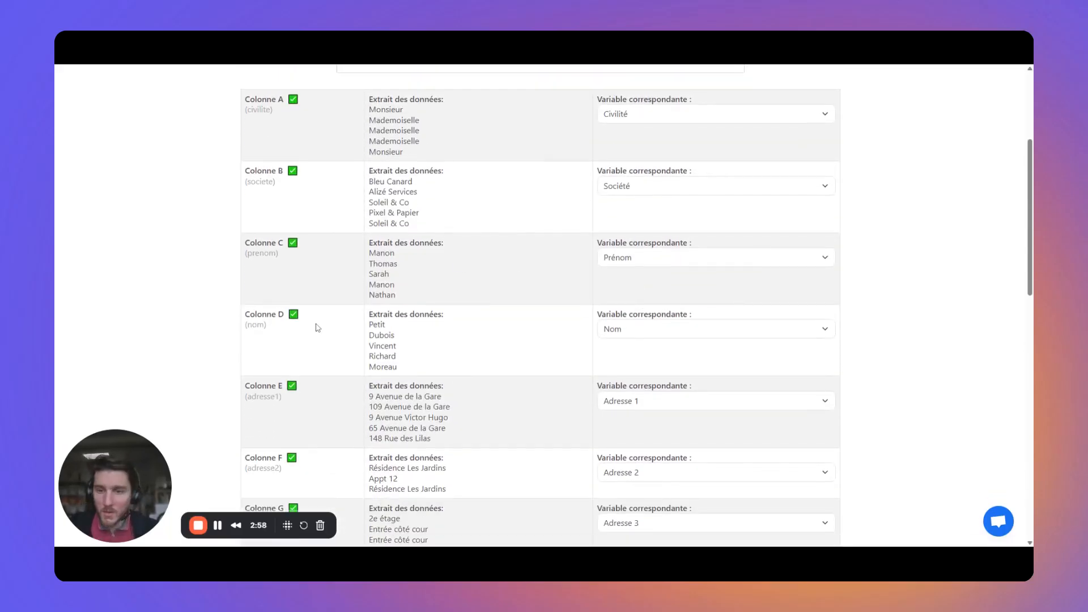
{"action": "scroll", "coordinate": [694, 359], "scroll_direction": "down", "scroll_amount": 12}
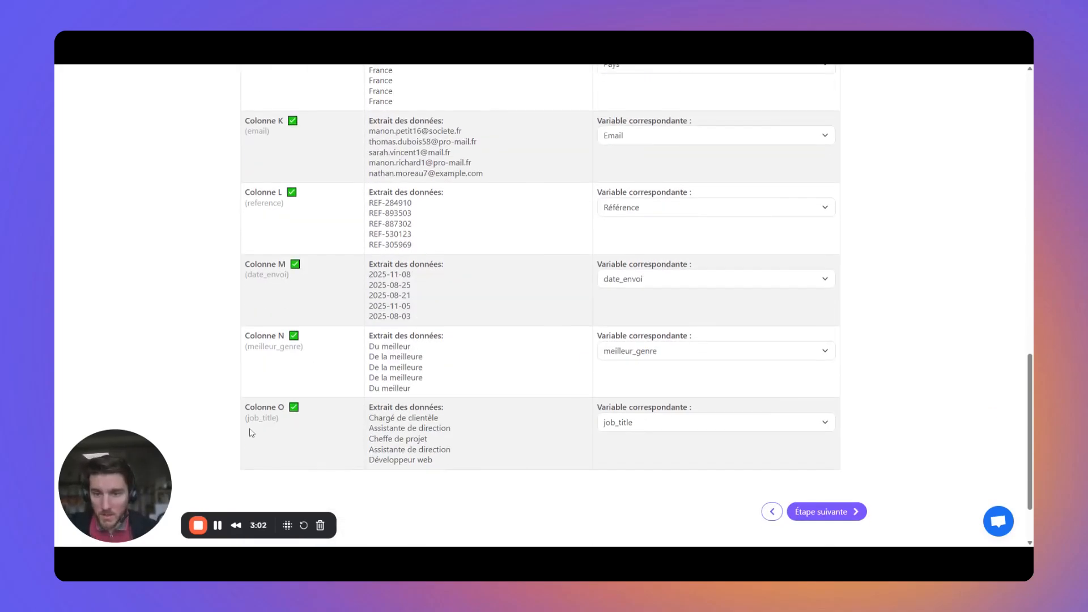
{"action": "left_click_drag", "start_coordinate": [247, 418], "coordinate": [299, 425]}
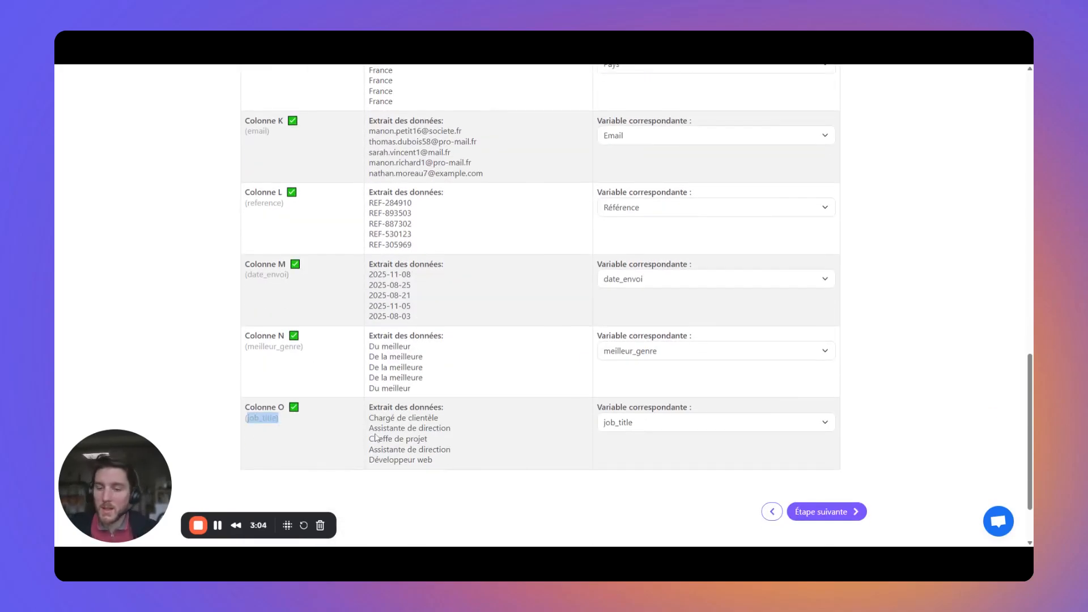
{"action": "left_click", "coordinate": [267, 421]}
{"action": "double_click", "coordinate": [267, 419]}
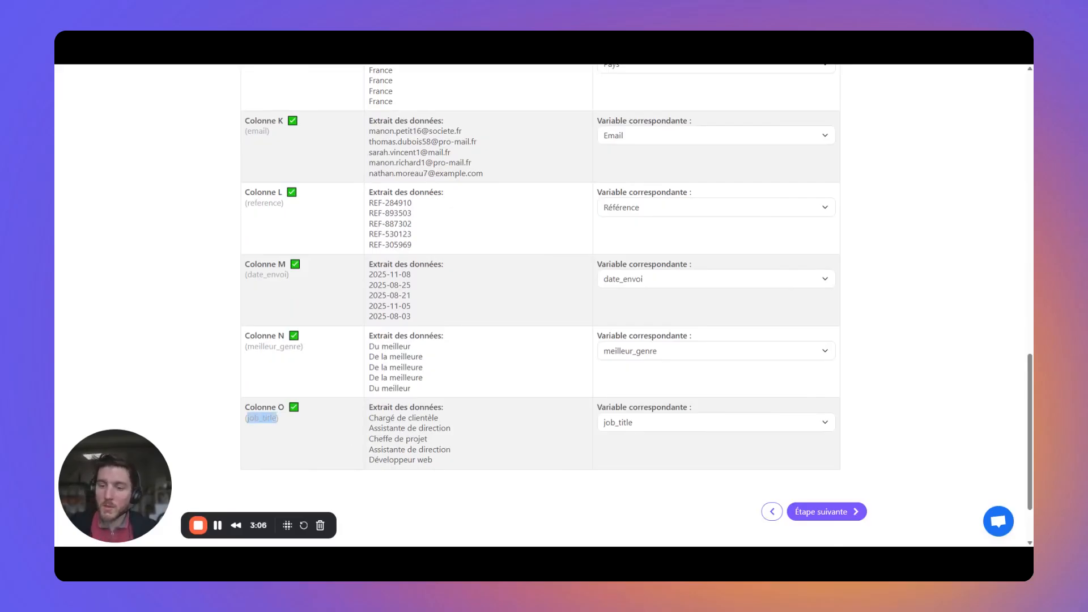
{"action": "scroll", "coordinate": [708, 425], "scroll_direction": "up", "scroll_amount": 10}
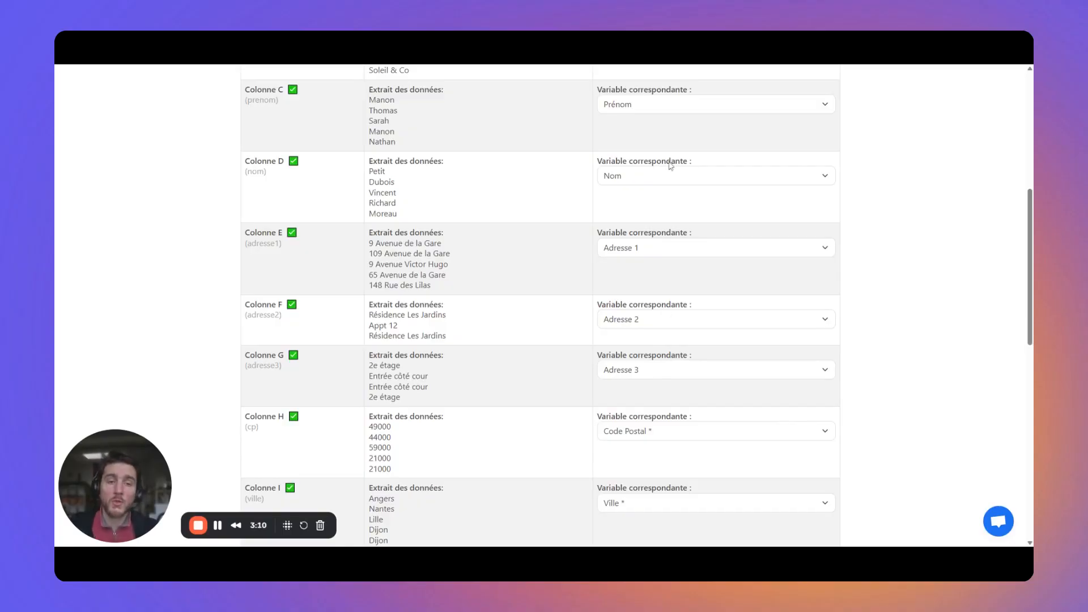
{"action": "scroll", "coordinate": [668, 387], "scroll_direction": "down", "scroll_amount": 3}
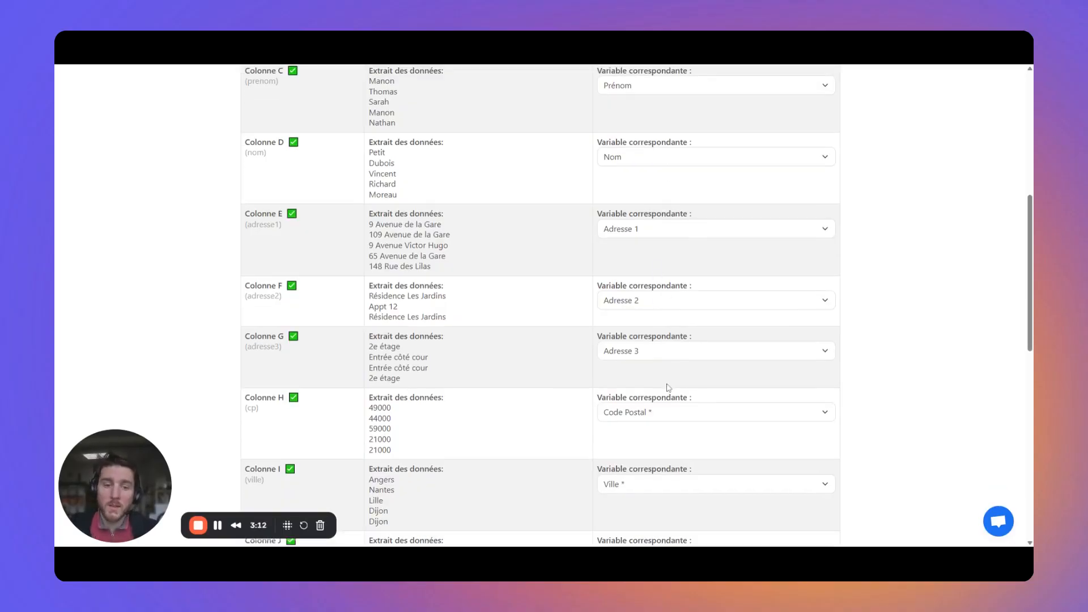
{"action": "scroll", "coordinate": [667, 387], "scroll_direction": "down", "scroll_amount": 2}
{"action": "scroll", "coordinate": [671, 362], "scroll_direction": "up", "scroll_amount": 7}
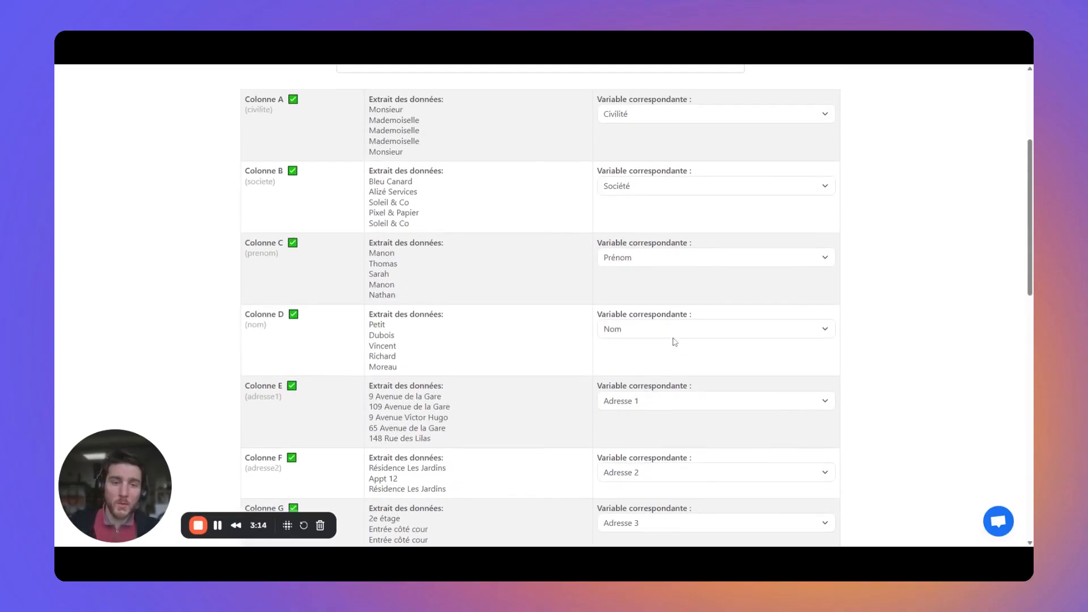
Check the variable choices for column C (prenom) and continue to the address validation
{"action": "left_click", "coordinate": [692, 262]}
{"action": "left_click", "coordinate": [910, 261]}
{"action": "scroll", "coordinate": [821, 281], "scroll_direction": "up", "scroll_amount": 4}
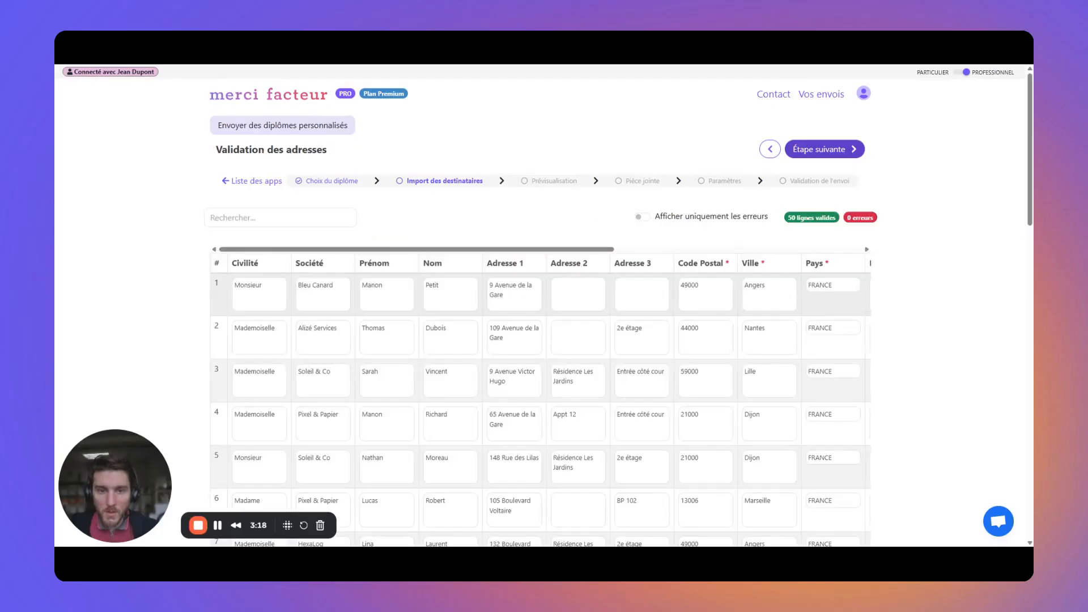
Review the imported recipient rows and their address columns in the validation table
{"action": "scroll", "coordinate": [614, 333], "scroll_direction": "down", "scroll_amount": 10}
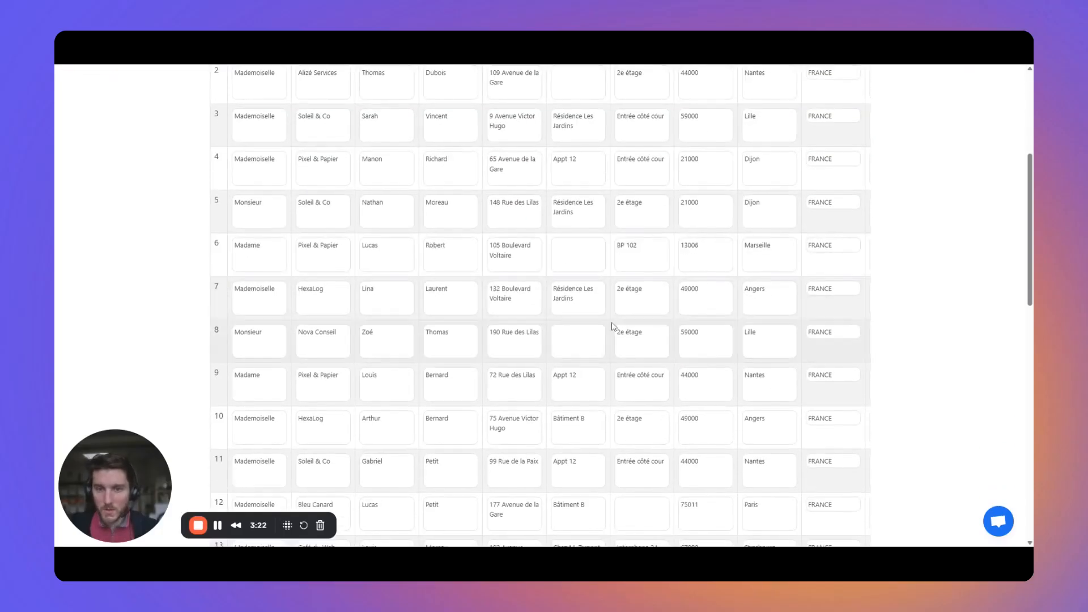
{"action": "scroll", "coordinate": [614, 340], "scroll_direction": "down", "scroll_amount": 8}
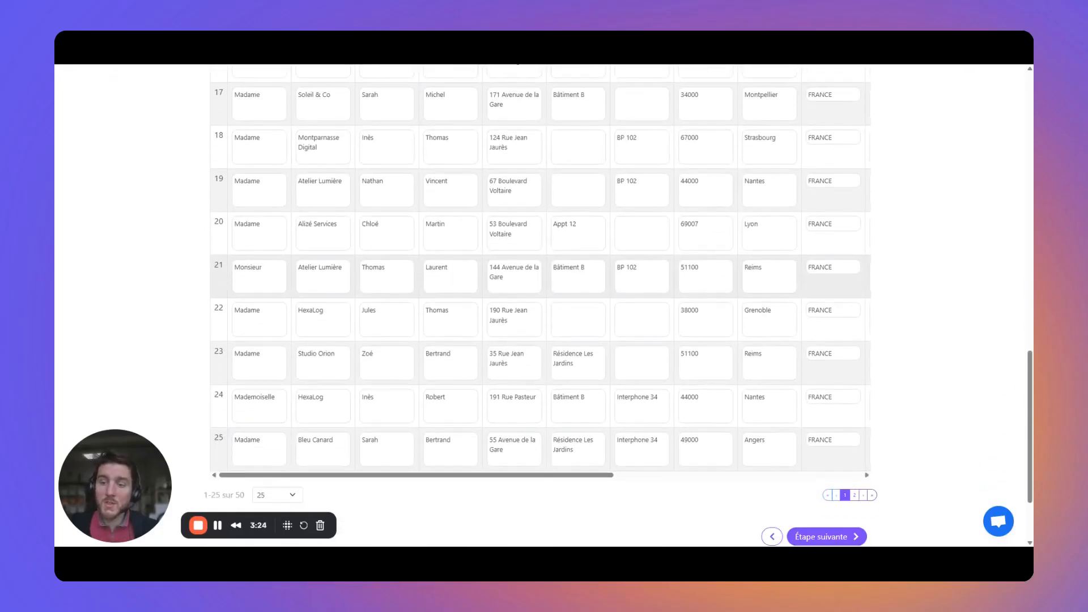
{"action": "scroll", "coordinate": [614, 339], "scroll_direction": "up", "scroll_amount": 8}
{"action": "scroll", "coordinate": [712, 318], "scroll_direction": "up", "scroll_amount": 10}
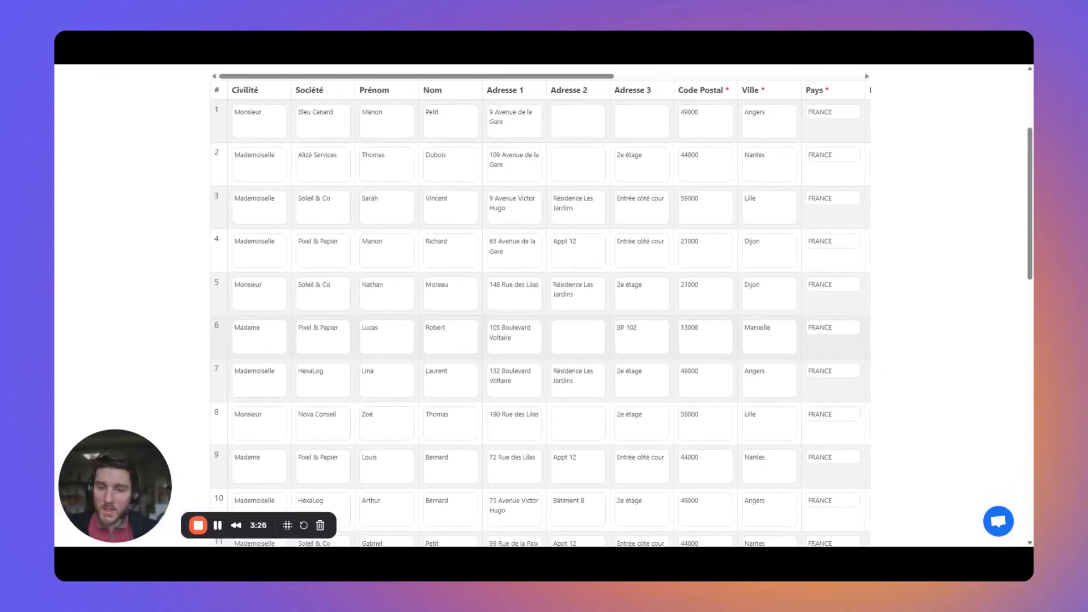
{"action": "left_click_drag", "start_coordinate": [692, 266], "coordinate": [426, 267]}
{"action": "scroll", "coordinate": [457, 264], "scroll_direction": "left", "scroll_amount": 5}
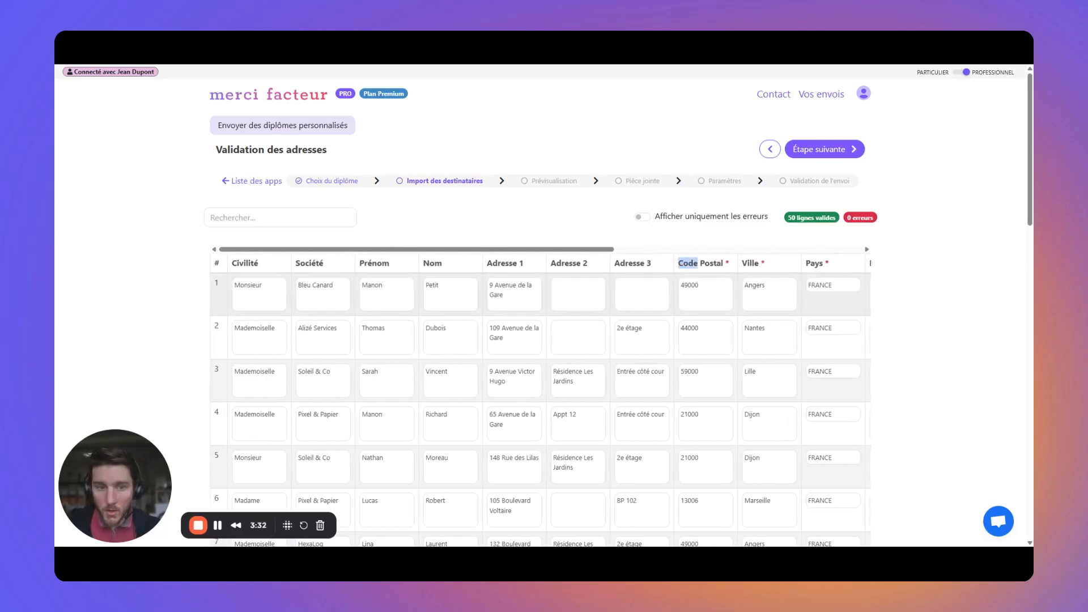
Clear the first recipient's postal code to test the validation and re-enter the same code
{"action": "double_click", "coordinate": [689, 286]}
{"action": "key", "text": "BackSpace"}
{"action": "left_click", "coordinate": [965, 301]}
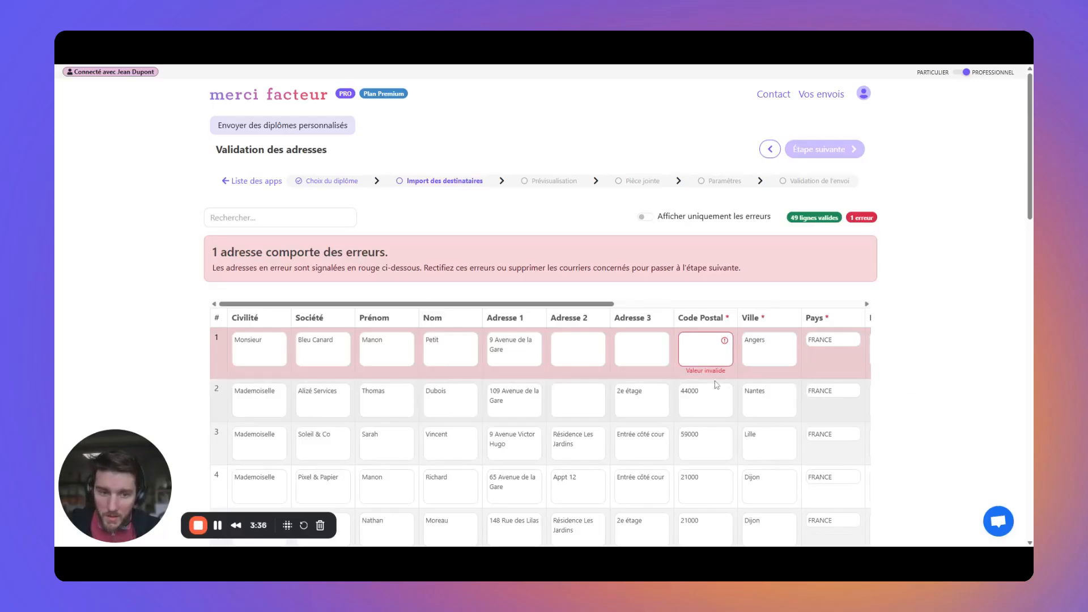
{"action": "left_click", "coordinate": [702, 348]}
{"action": "type", "text": "49000"}
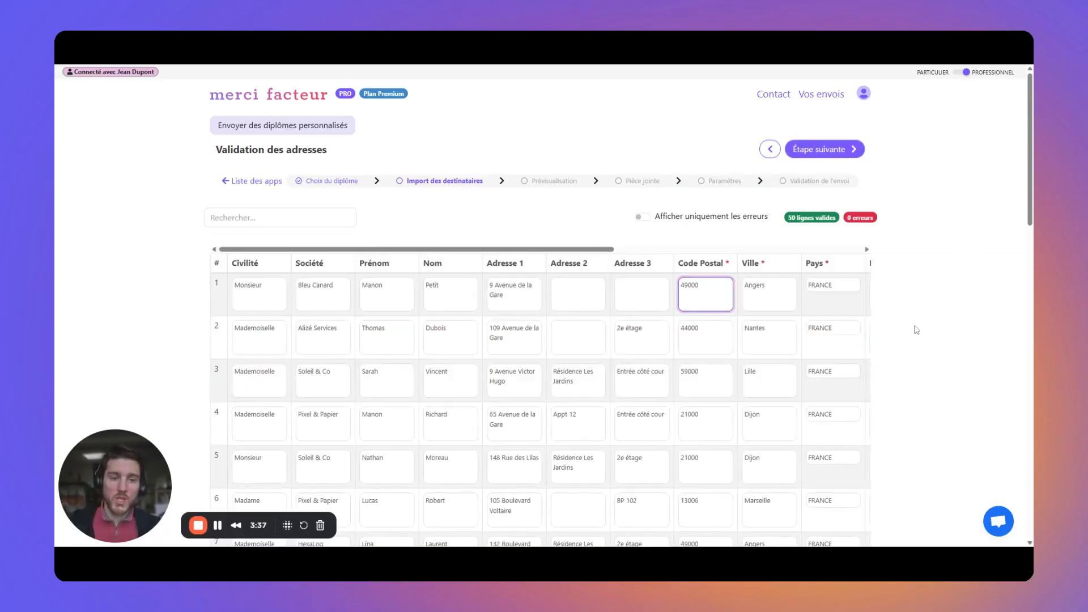
Accept the validated addresses and proceed to the next stage of the mailing
{"action": "left_click", "coordinate": [822, 149]}
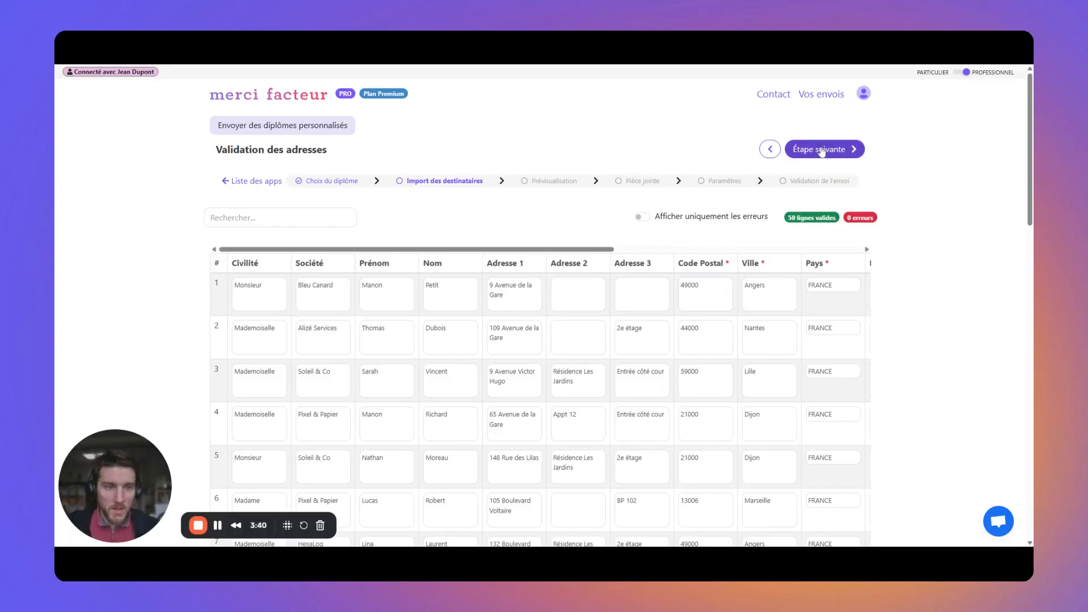
Preview the personalised diplomas one by one from the first recipient through recipient 31
{"action": "scroll", "coordinate": [884, 289], "scroll_direction": "down", "scroll_amount": 1}
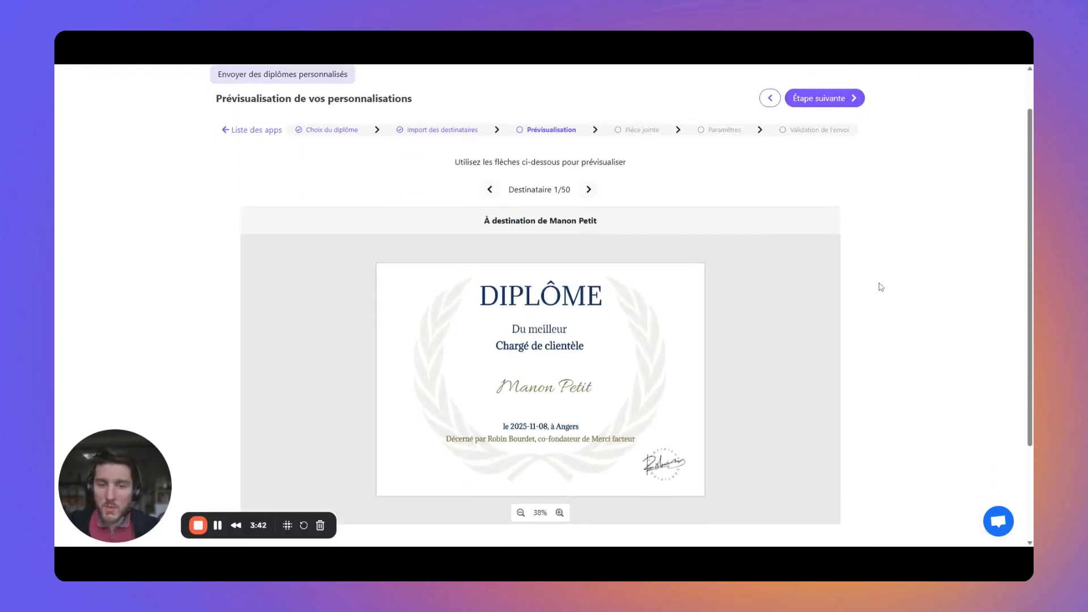
{"action": "left_click", "coordinate": [588, 189]}
{"action": "left_click", "coordinate": [588, 190]}
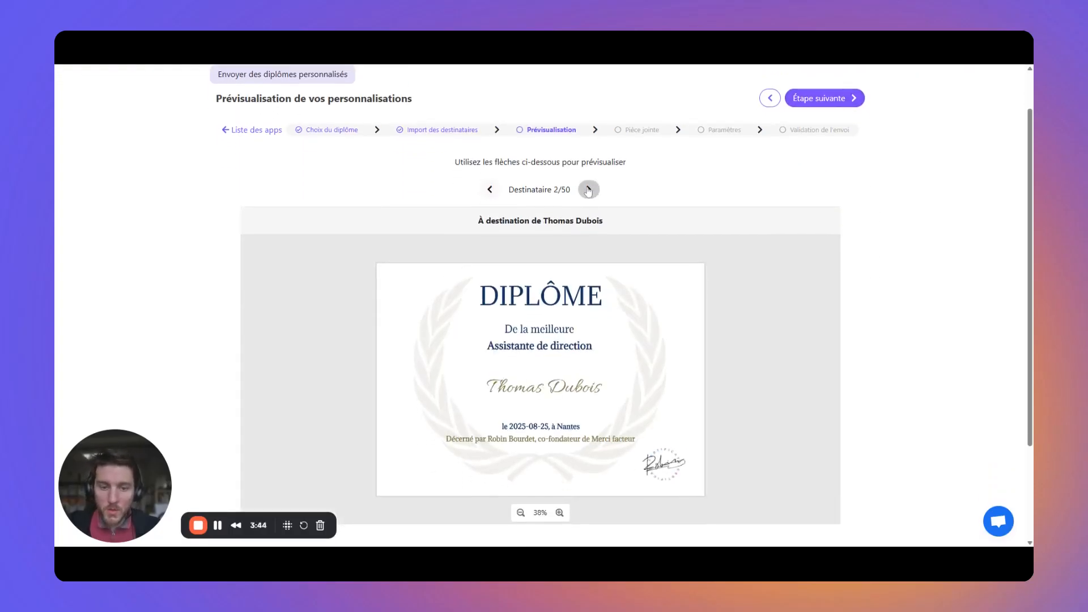
{"action": "left_click", "coordinate": [588, 190]}
{"action": "left_click", "coordinate": [588, 190]}
{"action": "left_click", "coordinate": [588, 190]}
{"action": "left_click", "coordinate": [588, 190]}
{"action": "left_click", "coordinate": [588, 190]}
{"action": "left_click", "coordinate": [588, 190]}
{"action": "left_click", "coordinate": [588, 190]}
{"action": "left_click", "coordinate": [588, 190]}
{"action": "left_click", "coordinate": [589, 190]}
{"action": "left_click", "coordinate": [589, 191]}
{"action": "left_click", "coordinate": [589, 190]}
{"action": "left_click", "coordinate": [590, 191]}
{"action": "left_click", "coordinate": [590, 191]}
{"action": "left_click", "coordinate": [589, 192]}
{"action": "left_click", "coordinate": [589, 191]}
{"action": "left_click", "coordinate": [589, 191]}
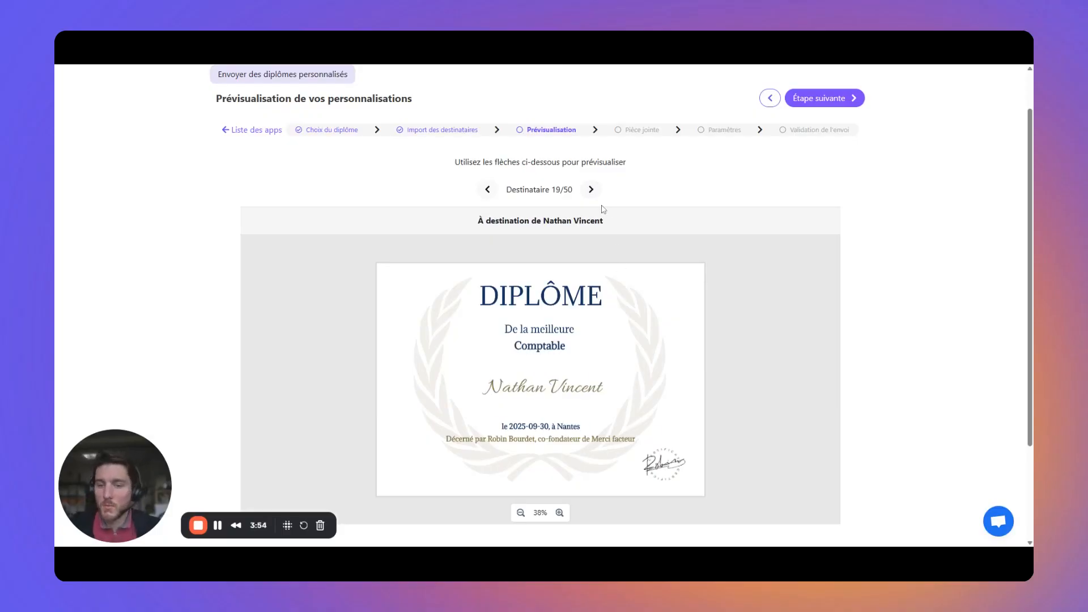
{"action": "left_click", "coordinate": [590, 190]}
{"action": "left_click", "coordinate": [590, 190]}
{"action": "left_click", "coordinate": [589, 190]}
{"action": "left_click", "coordinate": [590, 190]}
{"action": "left_click", "coordinate": [590, 190]}
{"action": "left_click", "coordinate": [590, 190]}
{"action": "left_click", "coordinate": [590, 190]}
{"action": "left_click", "coordinate": [590, 190]}
{"action": "left_click", "coordinate": [590, 191]}
{"action": "left_click", "coordinate": [590, 190]}
{"action": "left_click", "coordinate": [589, 190]}
{"action": "left_click", "coordinate": [590, 190]}
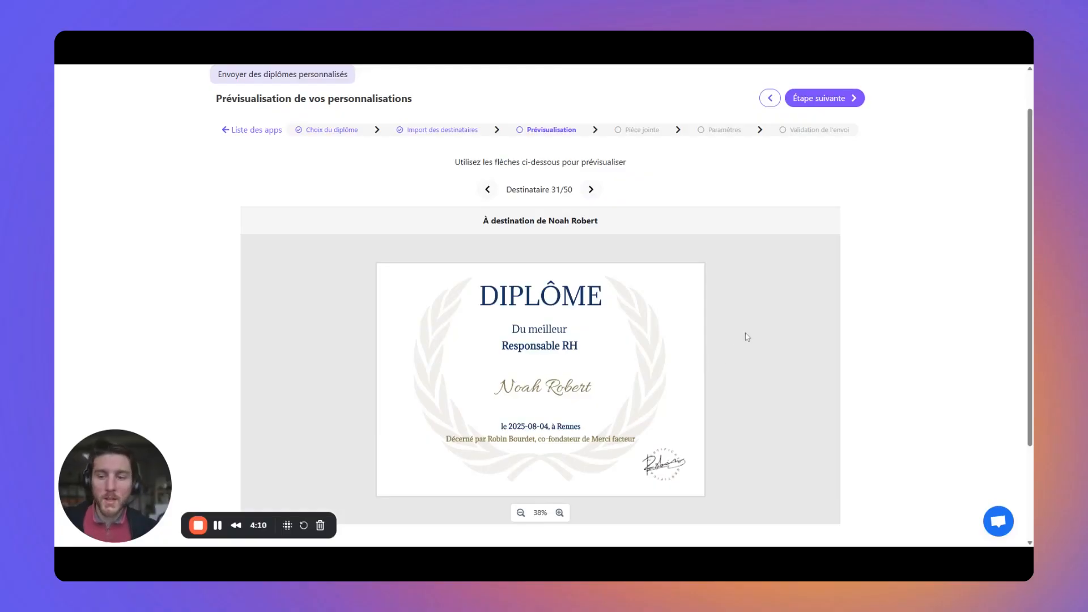
Accept the diploma previews and skip the optional PDF cover letter to reach the mailing parameters
{"action": "scroll", "coordinate": [793, 192], "scroll_direction": "up", "scroll_amount": 2}
{"action": "left_click", "coordinate": [825, 149]}
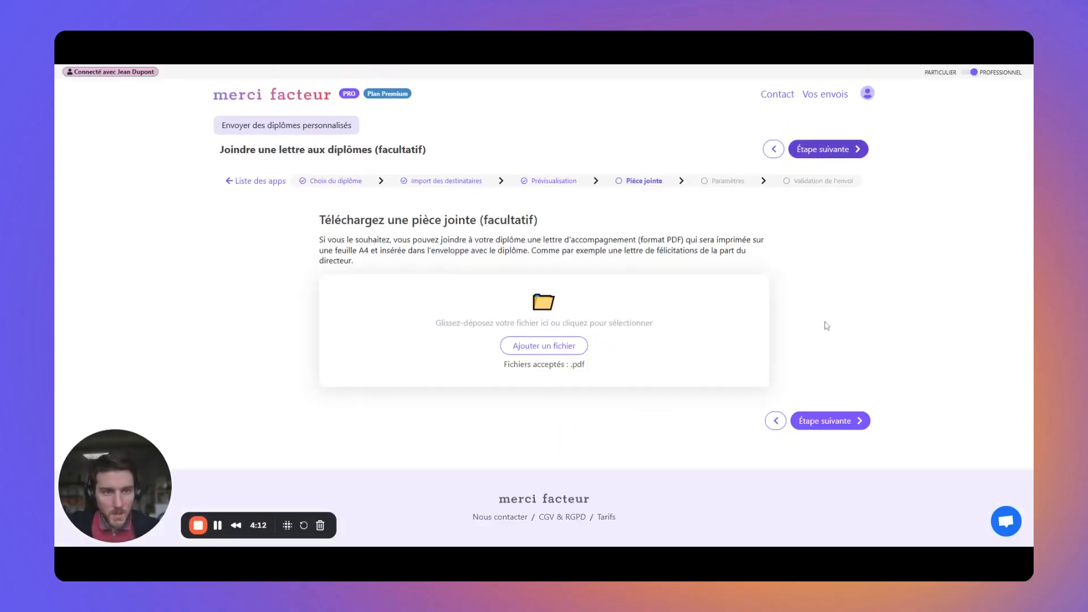
{"action": "left_click_drag", "start_coordinate": [354, 220], "coordinate": [494, 220]}
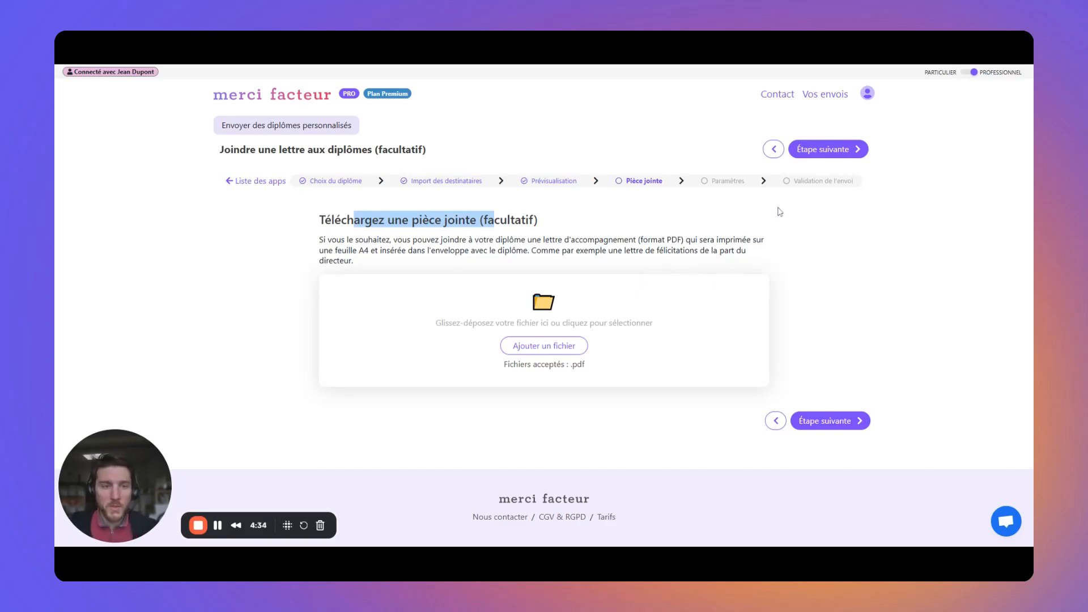
{"action": "left_click", "coordinate": [826, 150]}
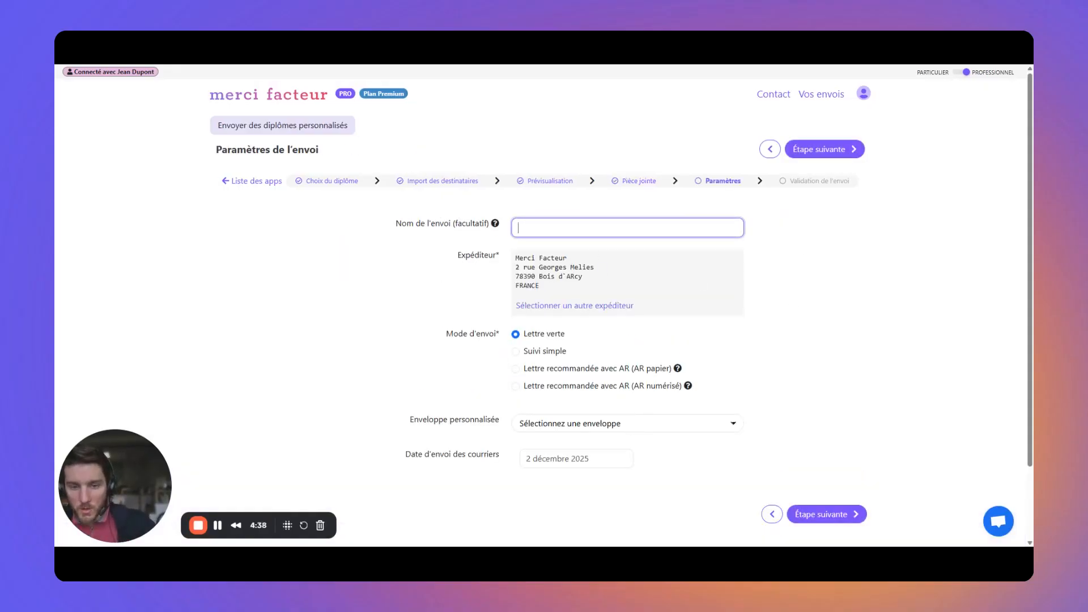
Name the mailing "Promotion décembre 2025" and check the sender address
{"action": "type", "text": "Promot"}
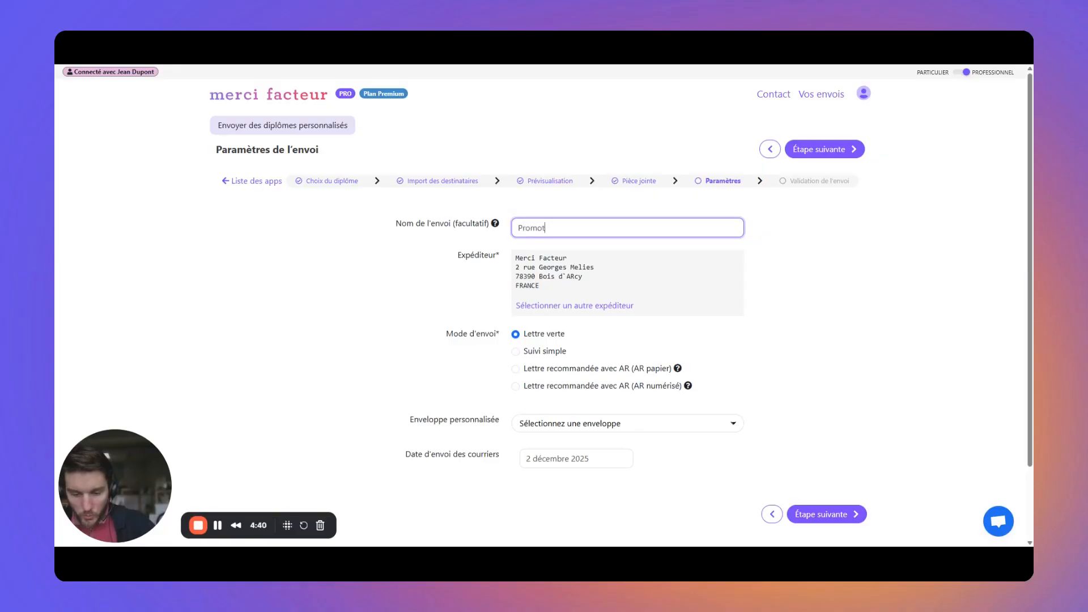
{"action": "type", "text": "ion décembre 2025"}
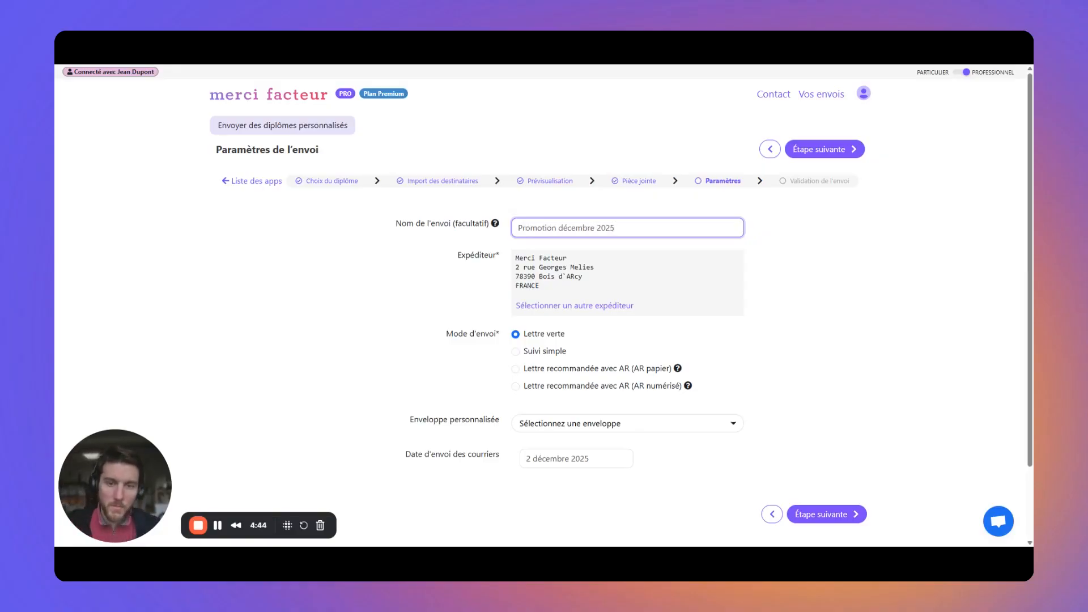
{"action": "left_click_drag", "start_coordinate": [515, 257], "coordinate": [569, 286]}
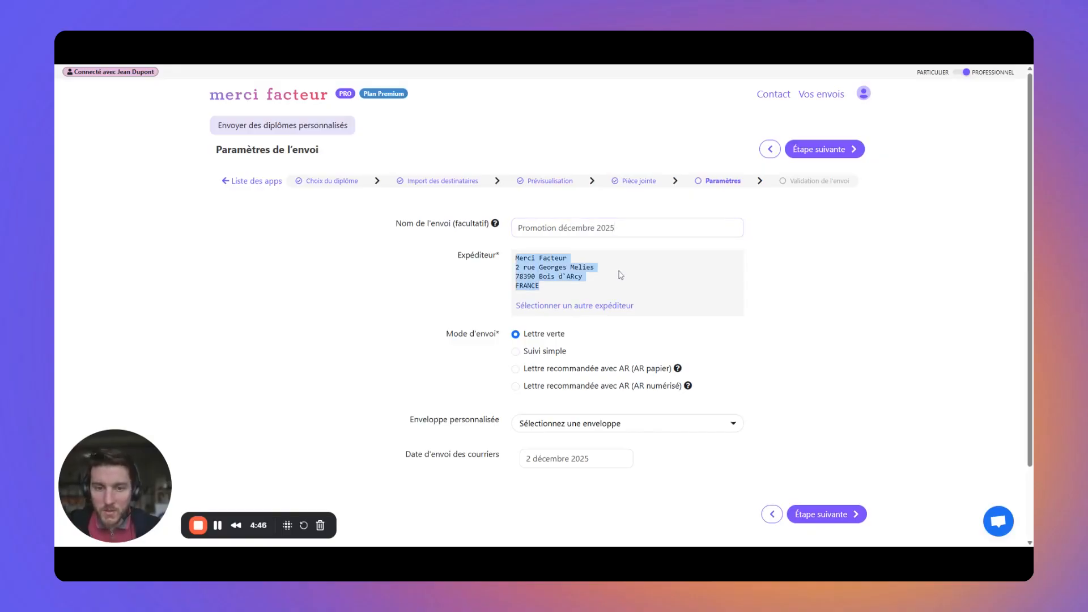
{"action": "left_click", "coordinate": [620, 277]}
Check the custom envelope choices and the sending date, leave both at their defaults and continue to the mailing summary
{"action": "left_click", "coordinate": [606, 425]}
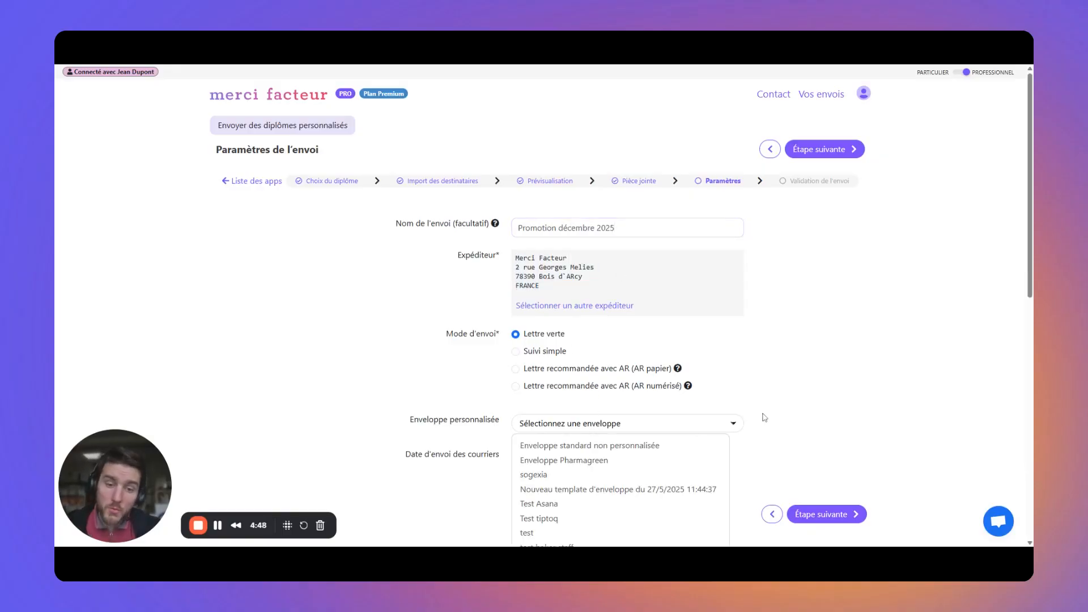
{"action": "left_click", "coordinate": [785, 374]}
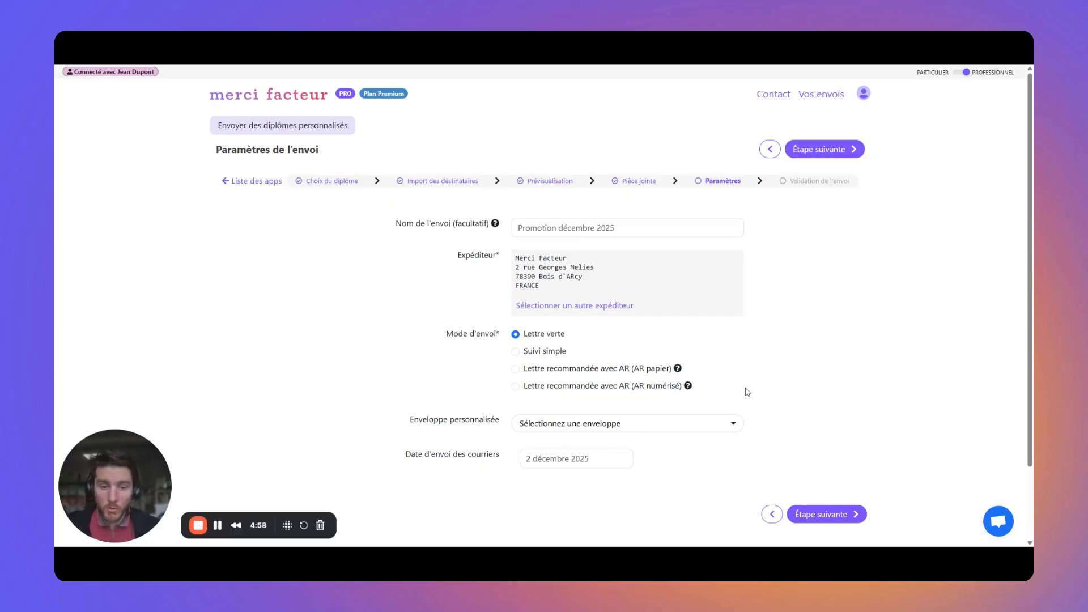
{"action": "left_click", "coordinate": [580, 458]}
{"action": "left_click", "coordinate": [836, 391]}
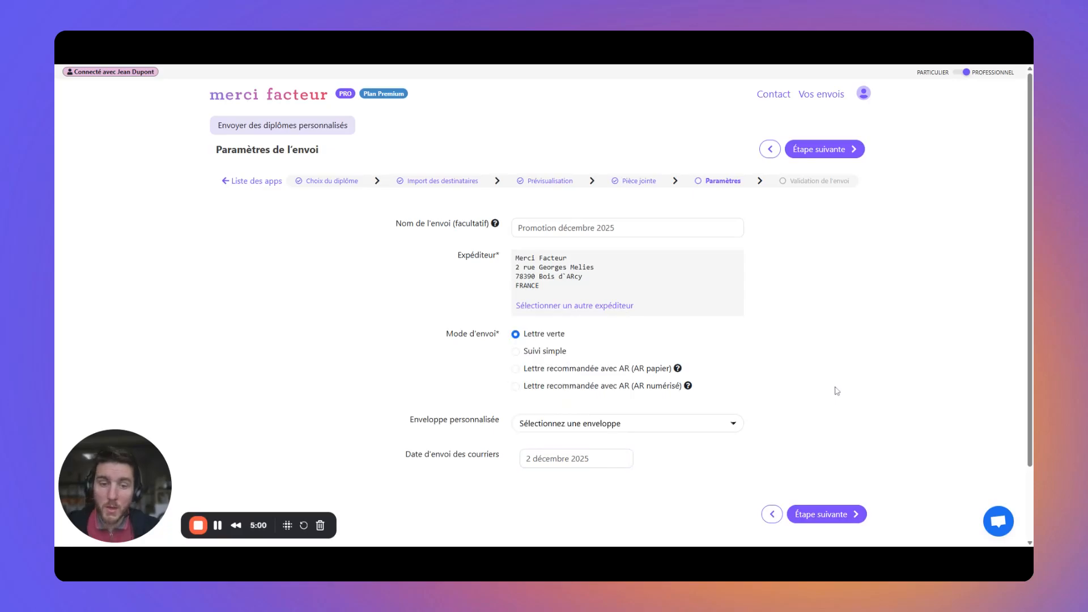
{"action": "left_click", "coordinate": [822, 149]}
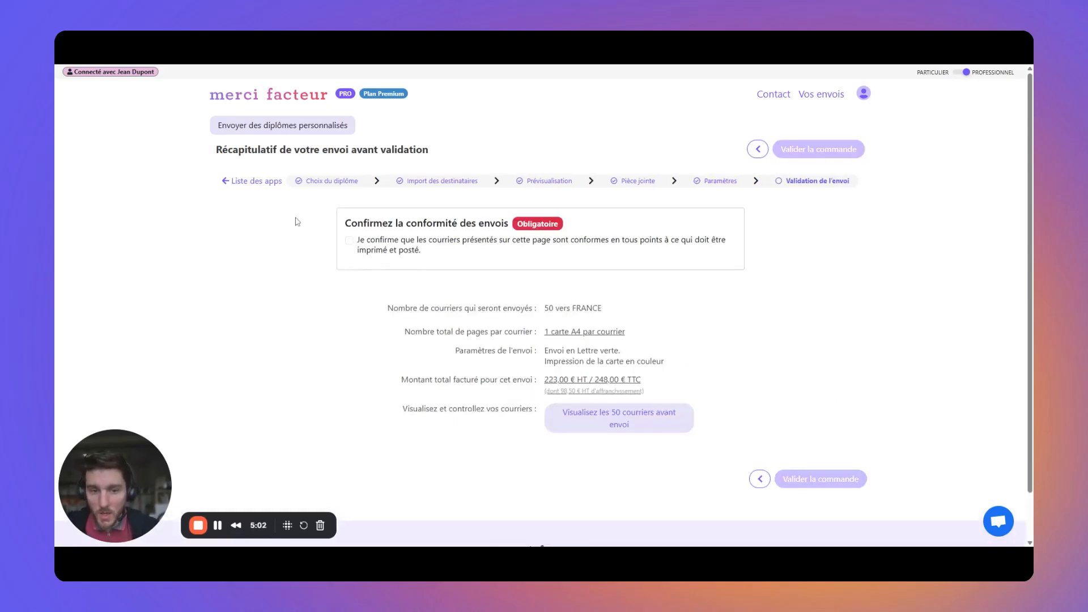
Review the mailing summary and confirm that the letters conform to what must be printed and posted
{"action": "left_click_drag", "start_coordinate": [541, 308], "coordinate": [703, 366]}
{"action": "left_click", "coordinate": [705, 350]}
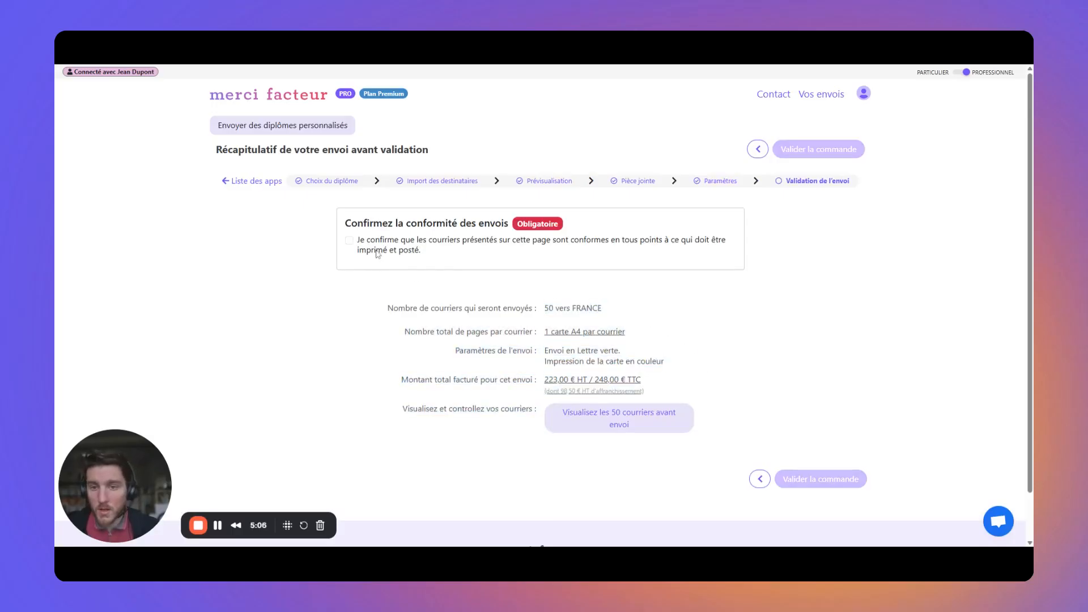
{"action": "left_click", "coordinate": [349, 240]}
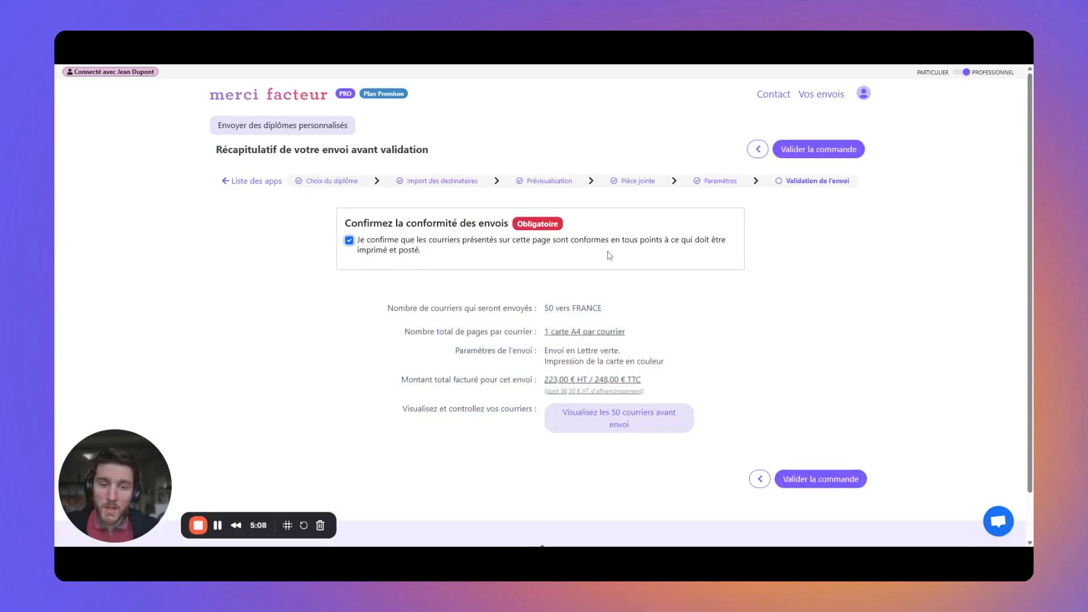
Check the detailed recipient list of the mailing, close it and validate the order
{"action": "left_click", "coordinate": [608, 426]}
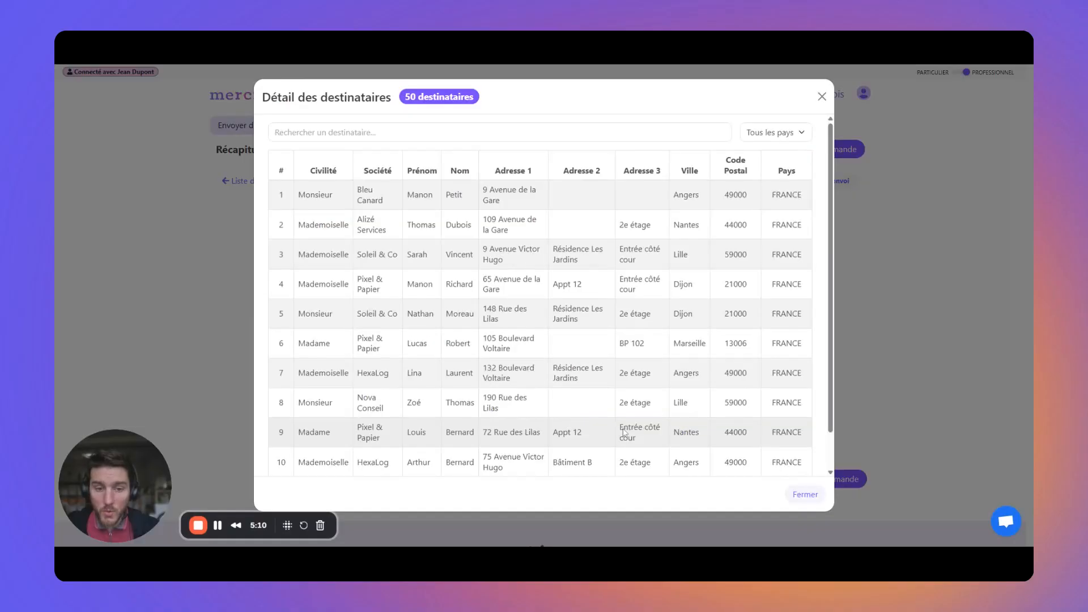
{"action": "scroll", "coordinate": [584, 262], "scroll_direction": "down", "scroll_amount": 1}
{"action": "scroll", "coordinate": [580, 262], "scroll_direction": "up", "scroll_amount": 1}
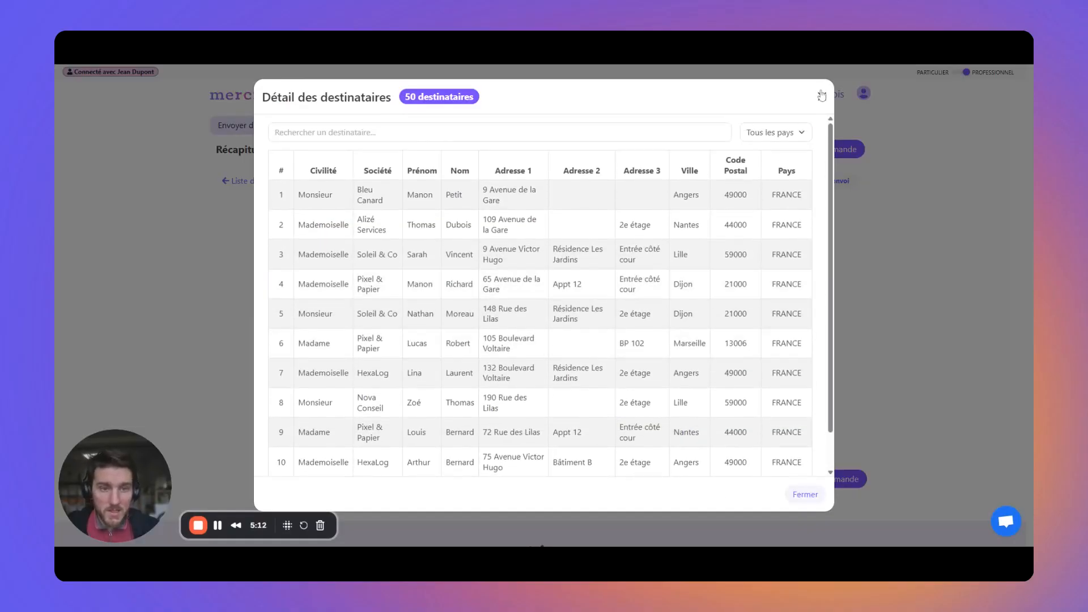
{"action": "left_click", "coordinate": [821, 96]}
{"action": "left_click", "coordinate": [826, 151]}
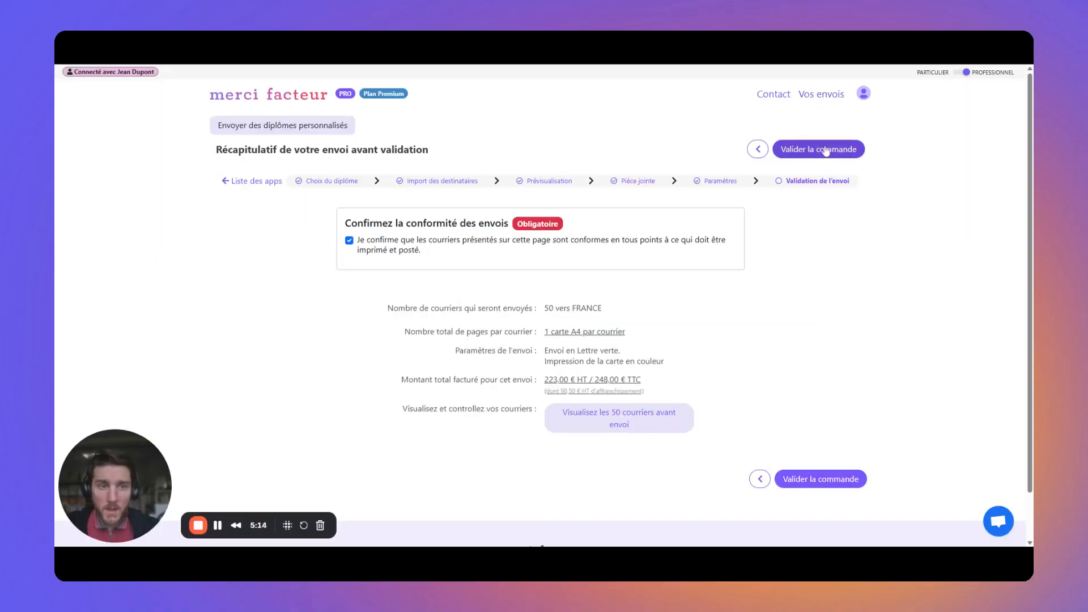